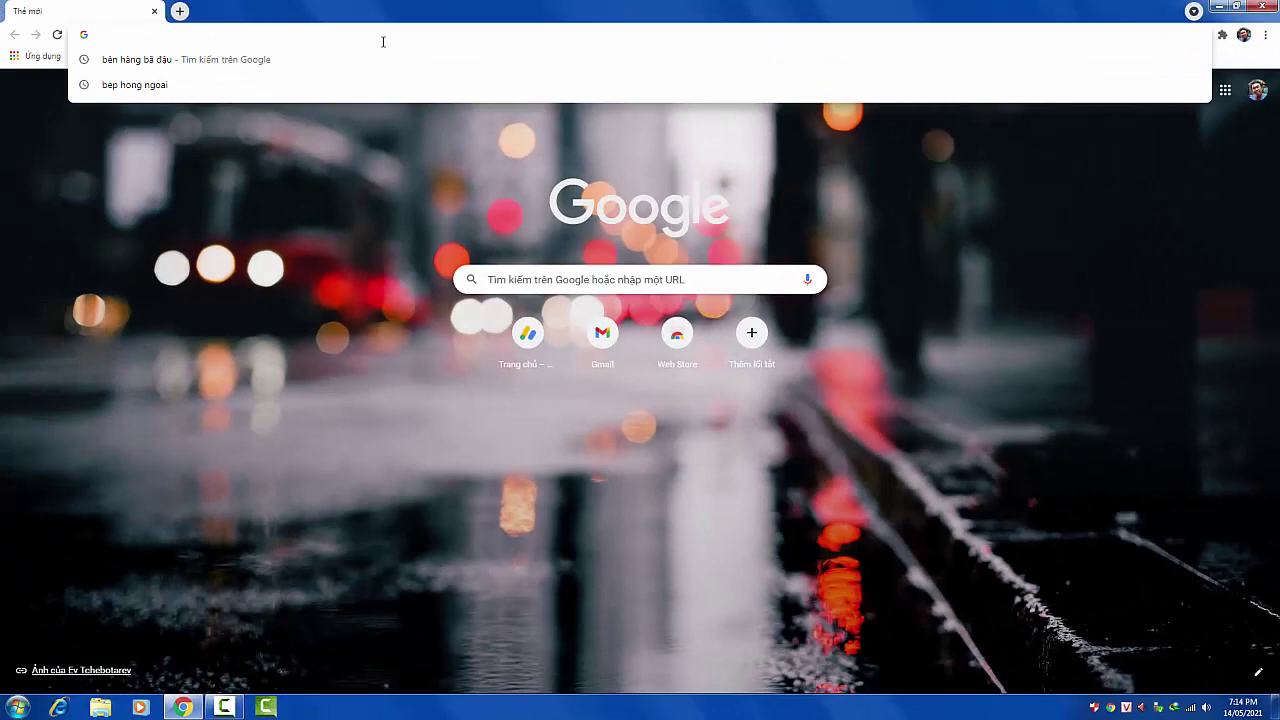
- Load the router address 192.168.1.1 in Chrome, reaching the certificate warning page
type("1")
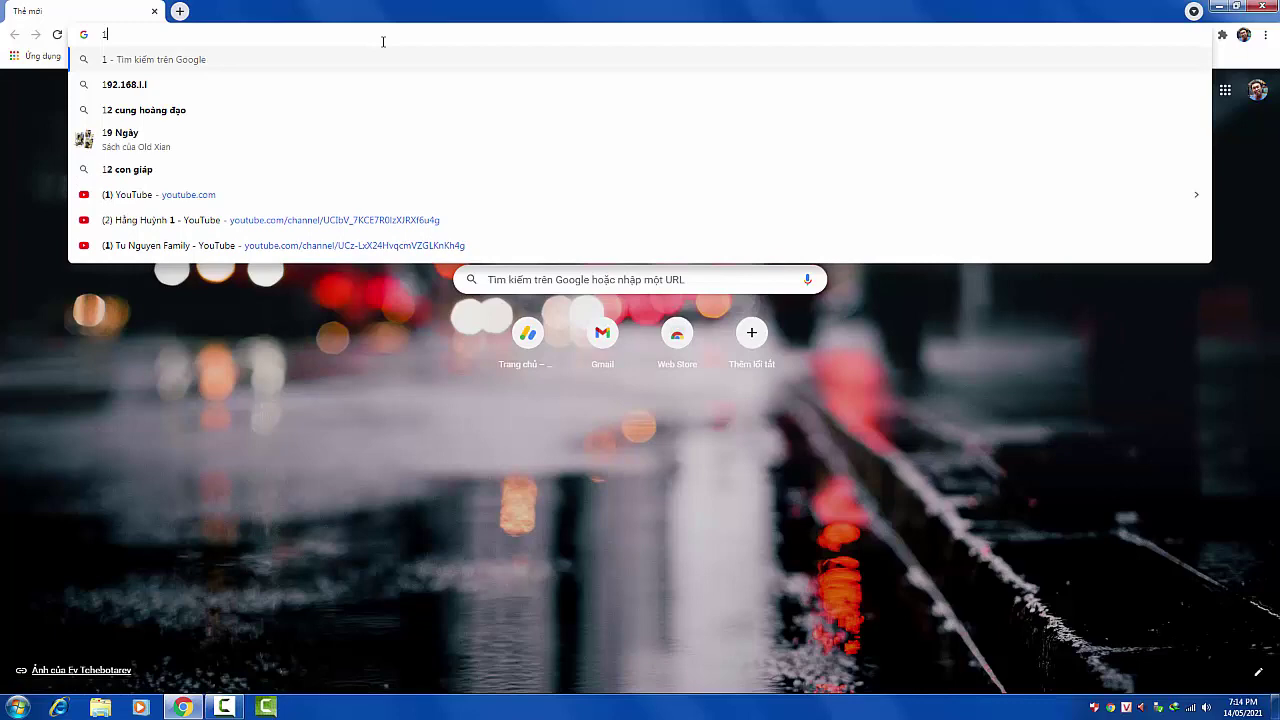
type("92.1")
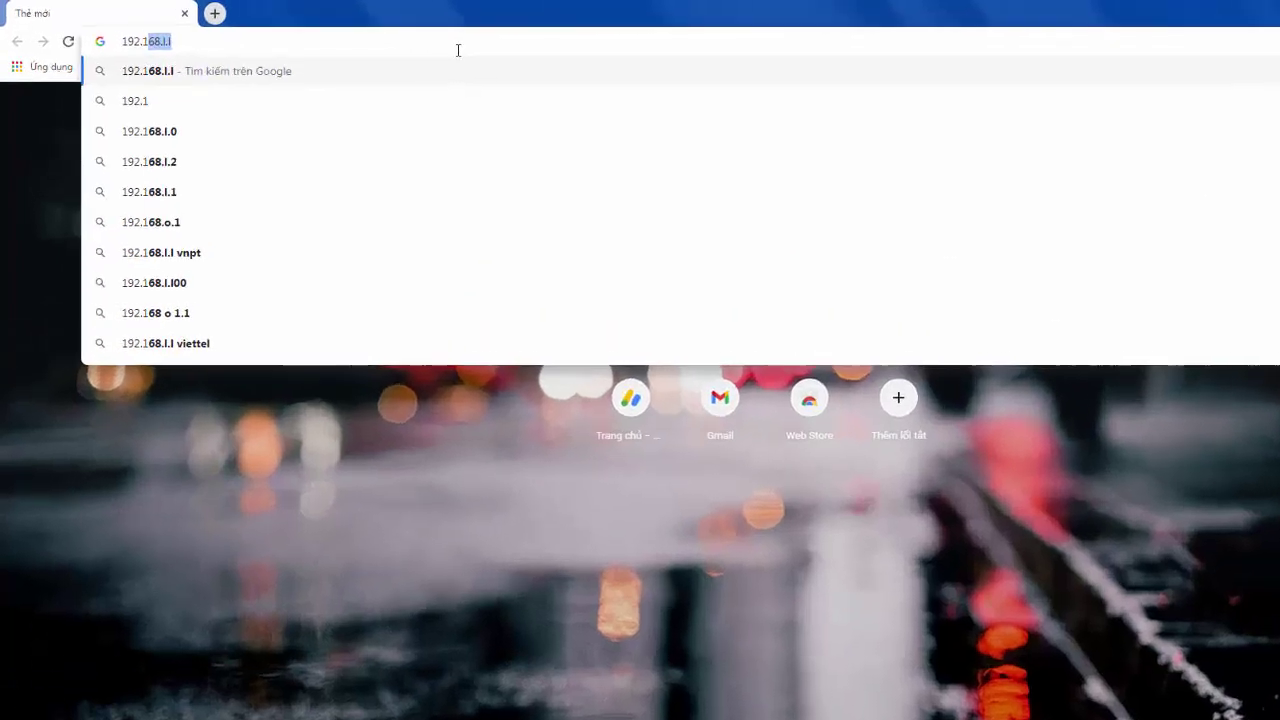
type("68.1.1")
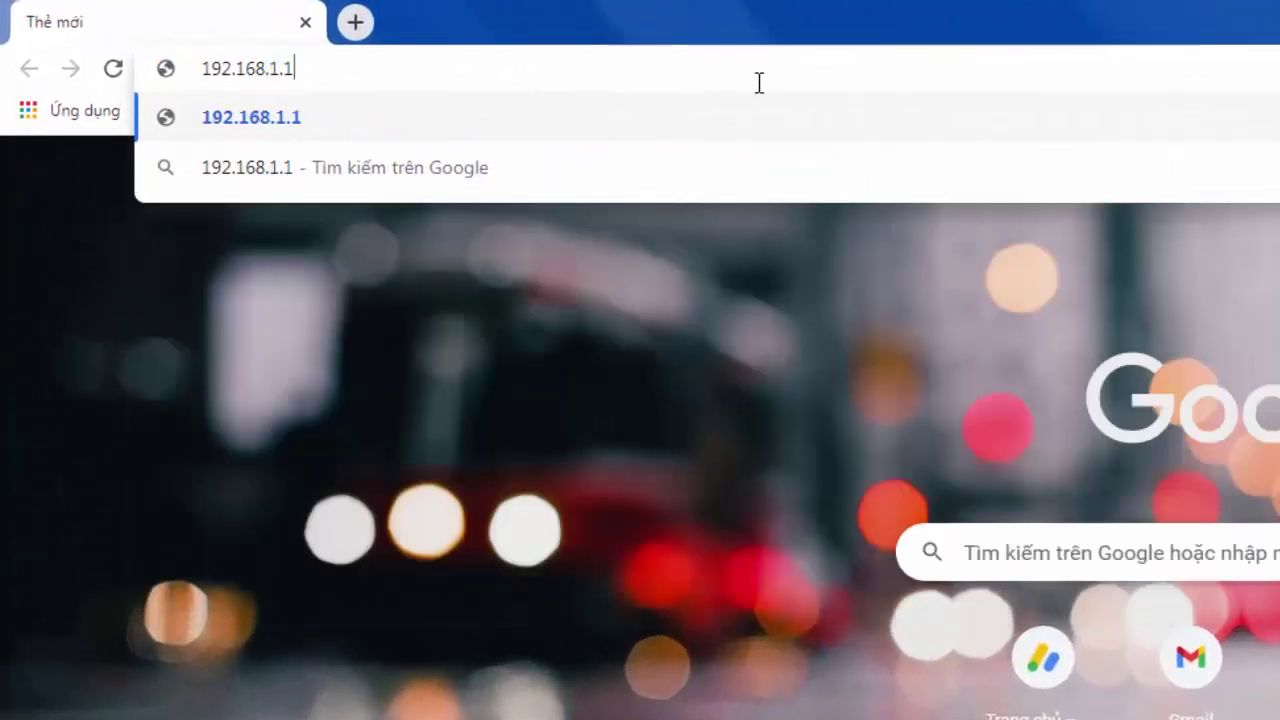
left_click(378, 128)
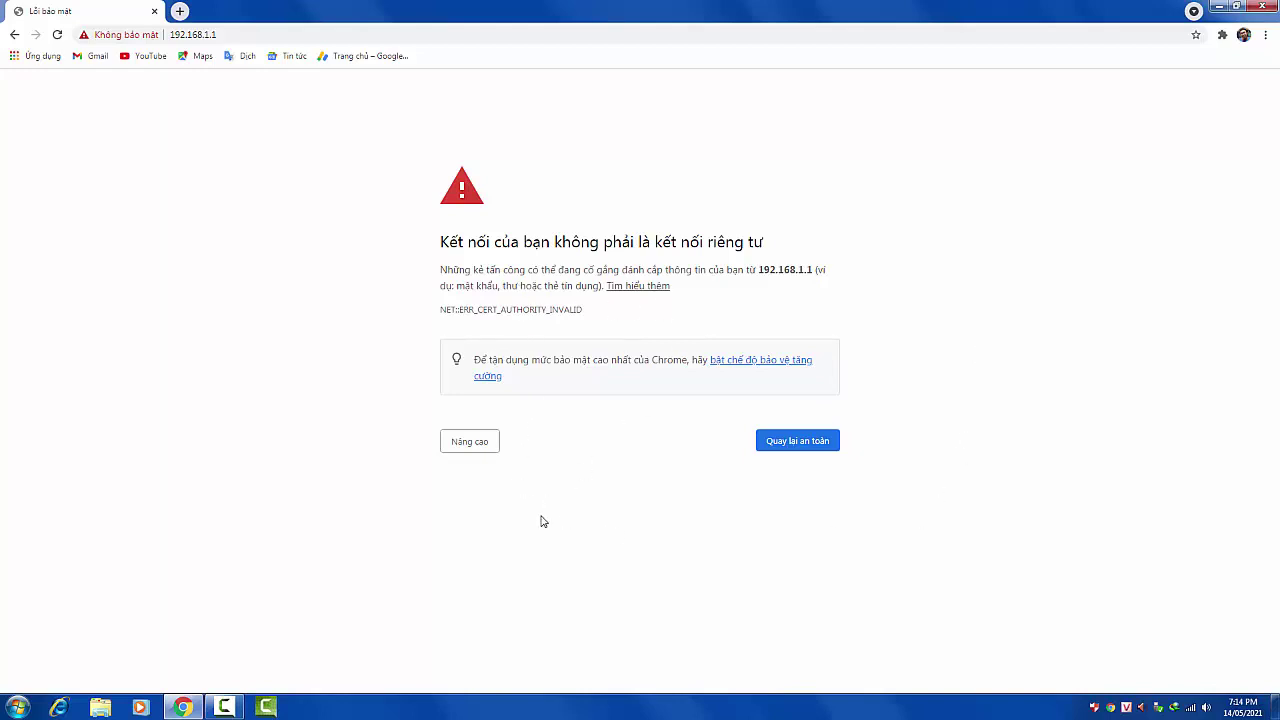
- Bypass the NET::ERR_CERT_AUTHORITY_INVALID warning via Advanced and proceed to 192.168.1.1 (unsafe)
left_click(477, 453)
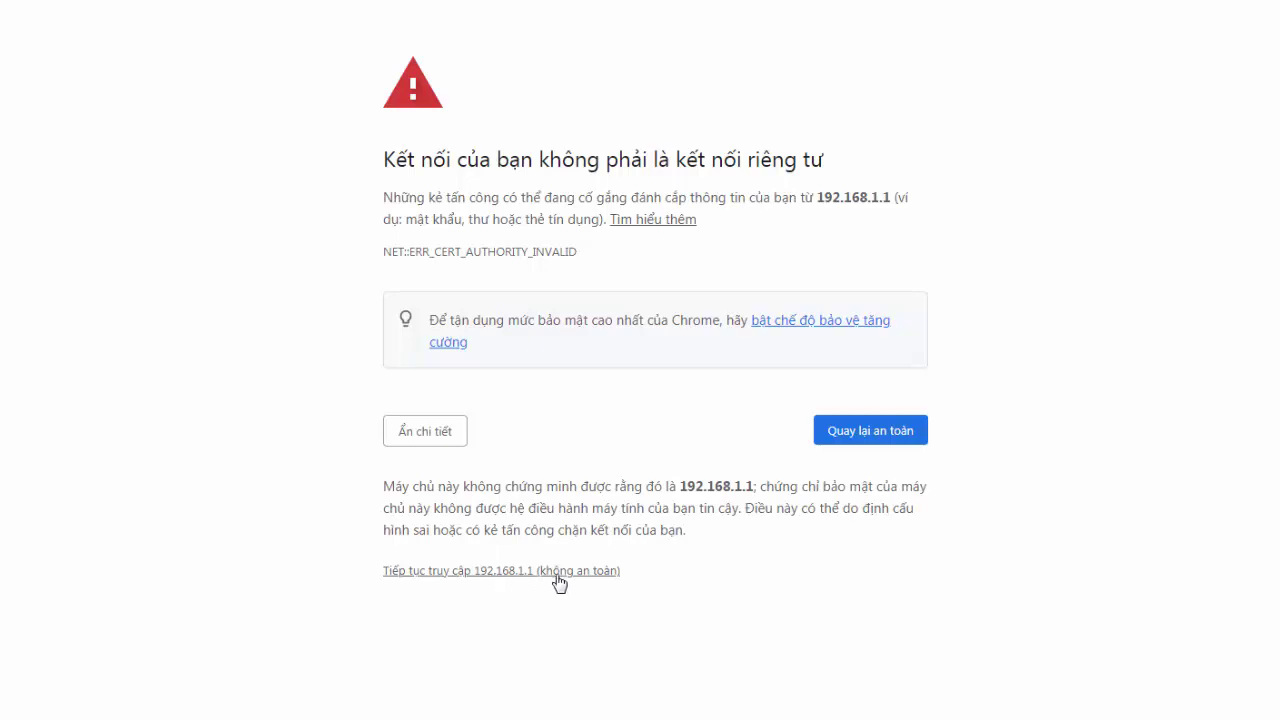
left_click(509, 578)
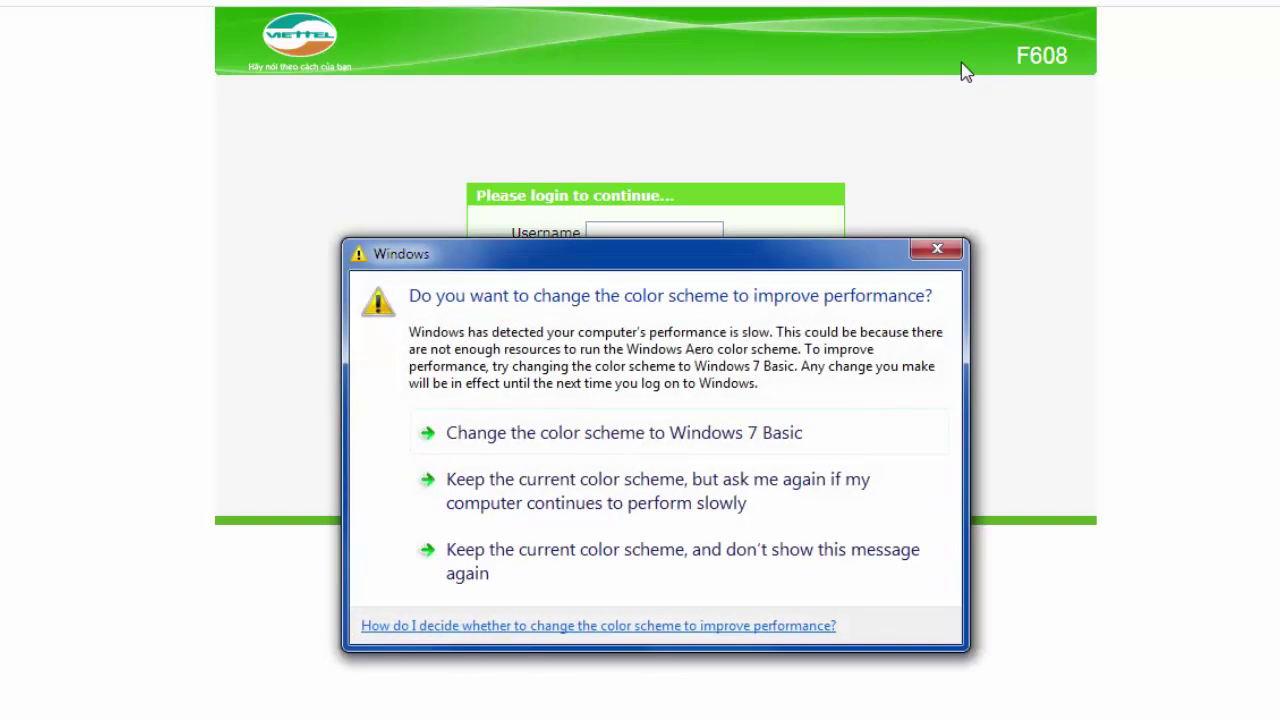
- Dismiss the colour-scheme prompt and enter the administrator username on the router login form
left_click(937, 249)
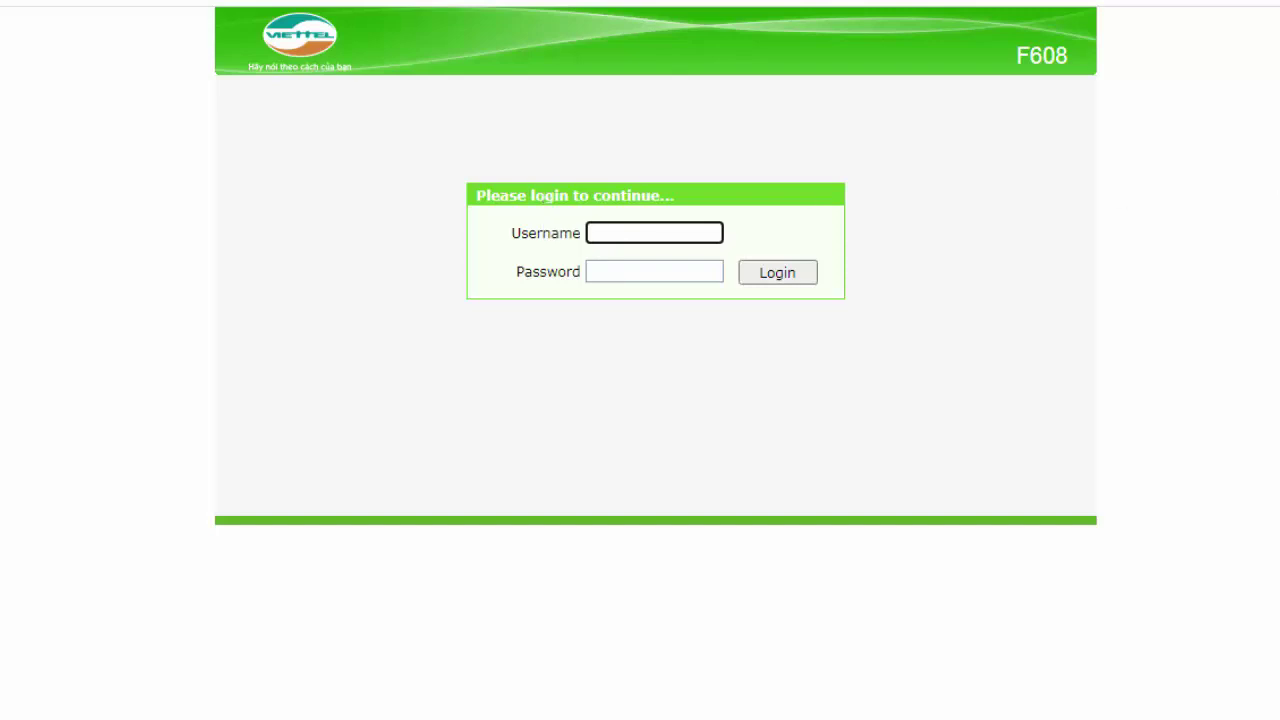
type("admin")
left_click(655, 268)
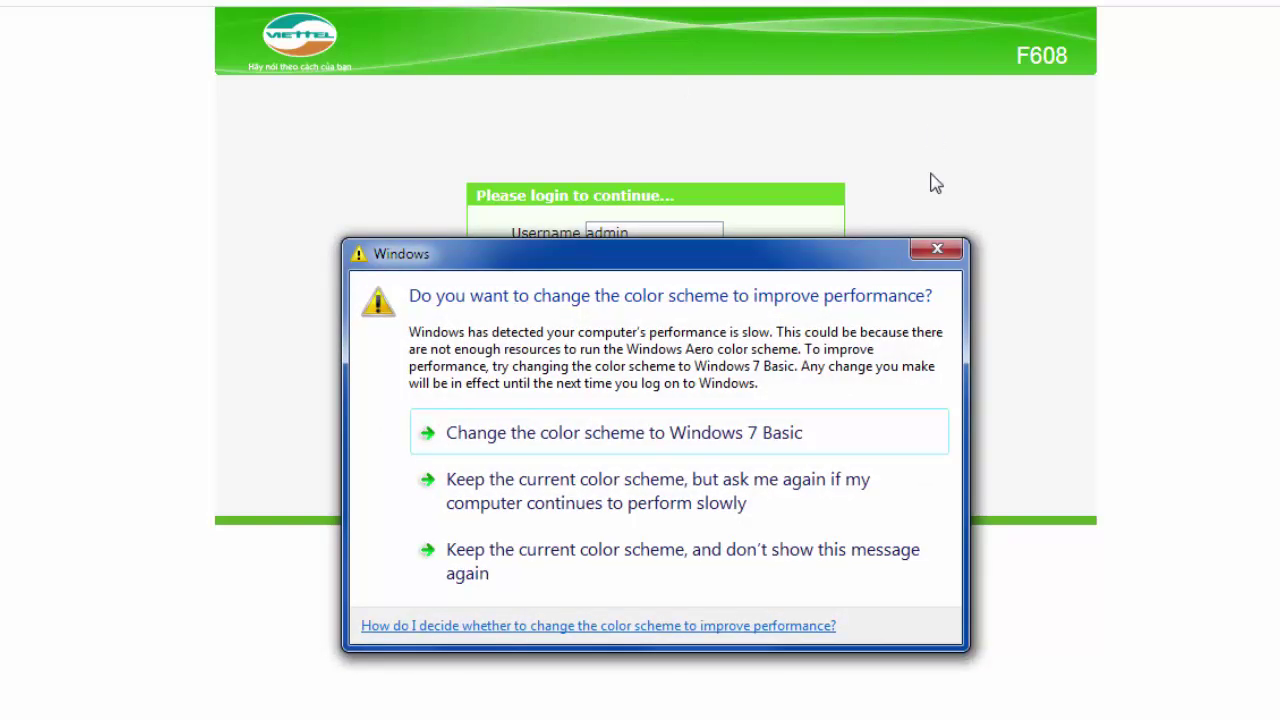
- Enter the administrator password, correcting a typo, and log in to the easy setup page
left_click(940, 246)
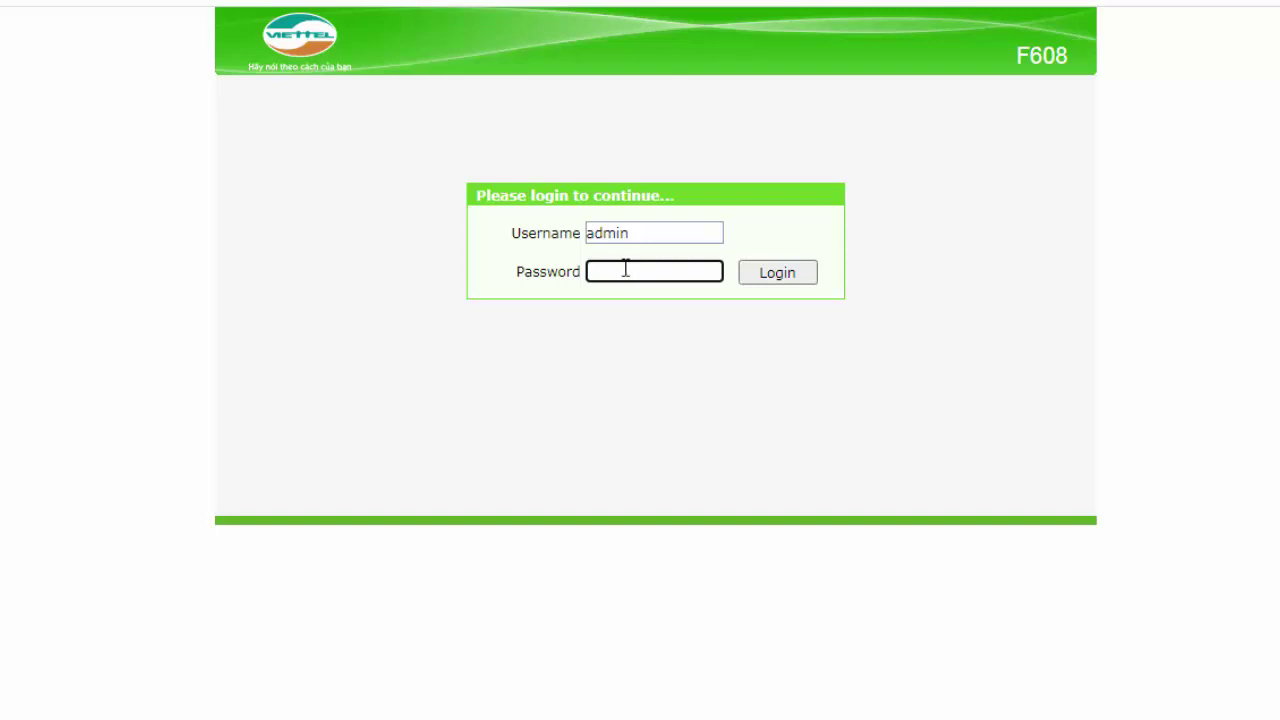
type("adm")
key("BackSpace")
key("BackSpace")
key("BackSpace")
type("*********")
left_click(791, 273)
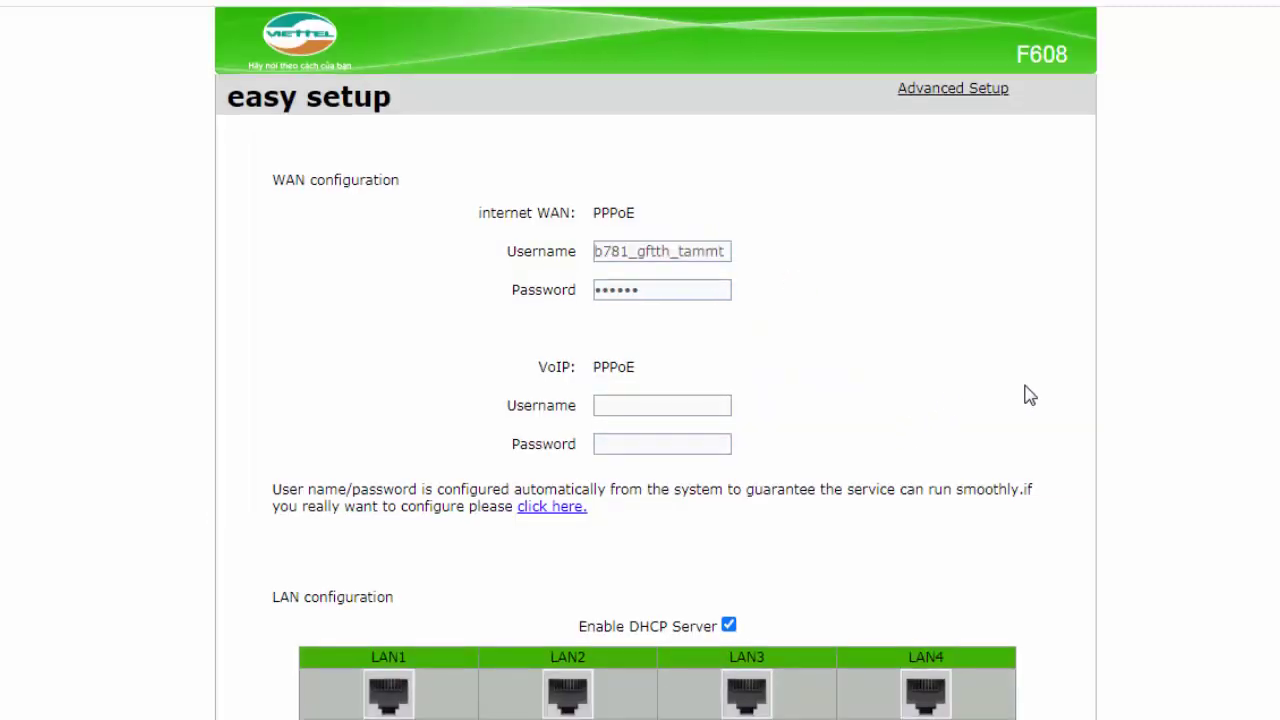
- Switch to Advanced Setup, landing on the Status – Device Information page
scroll(1030, 397, "down", 5)
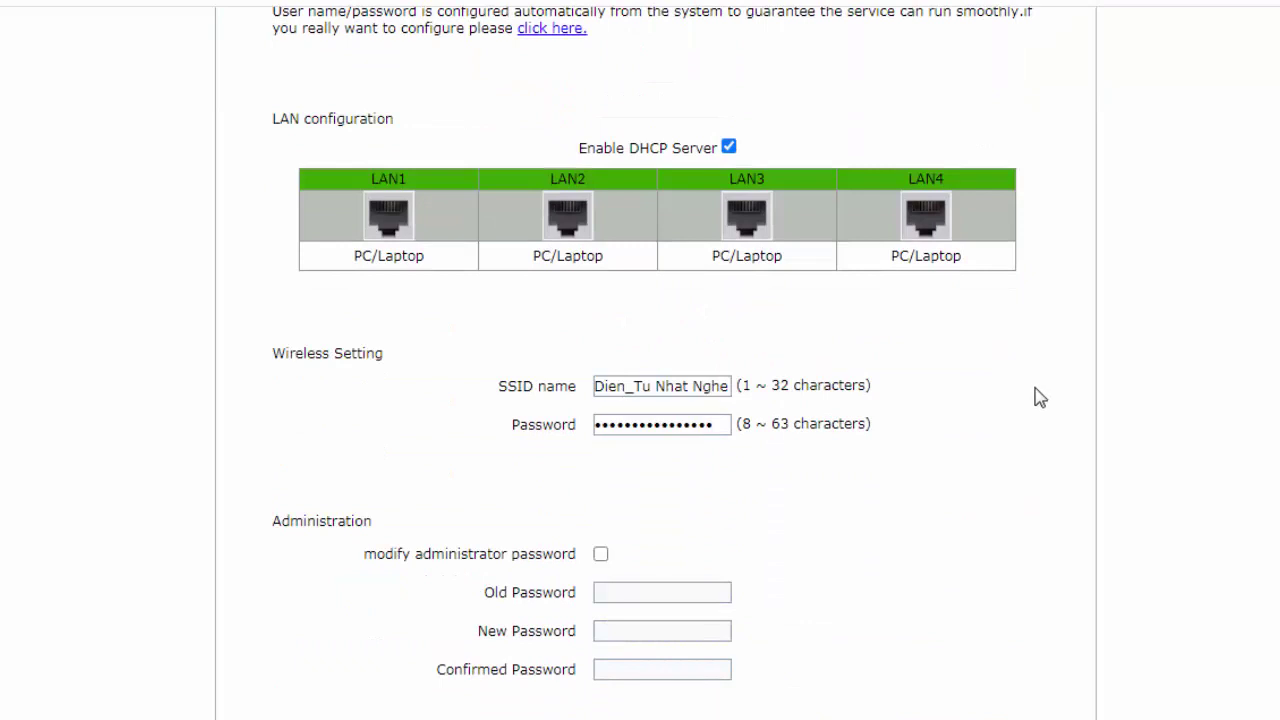
scroll(1050, 390, "up", 5)
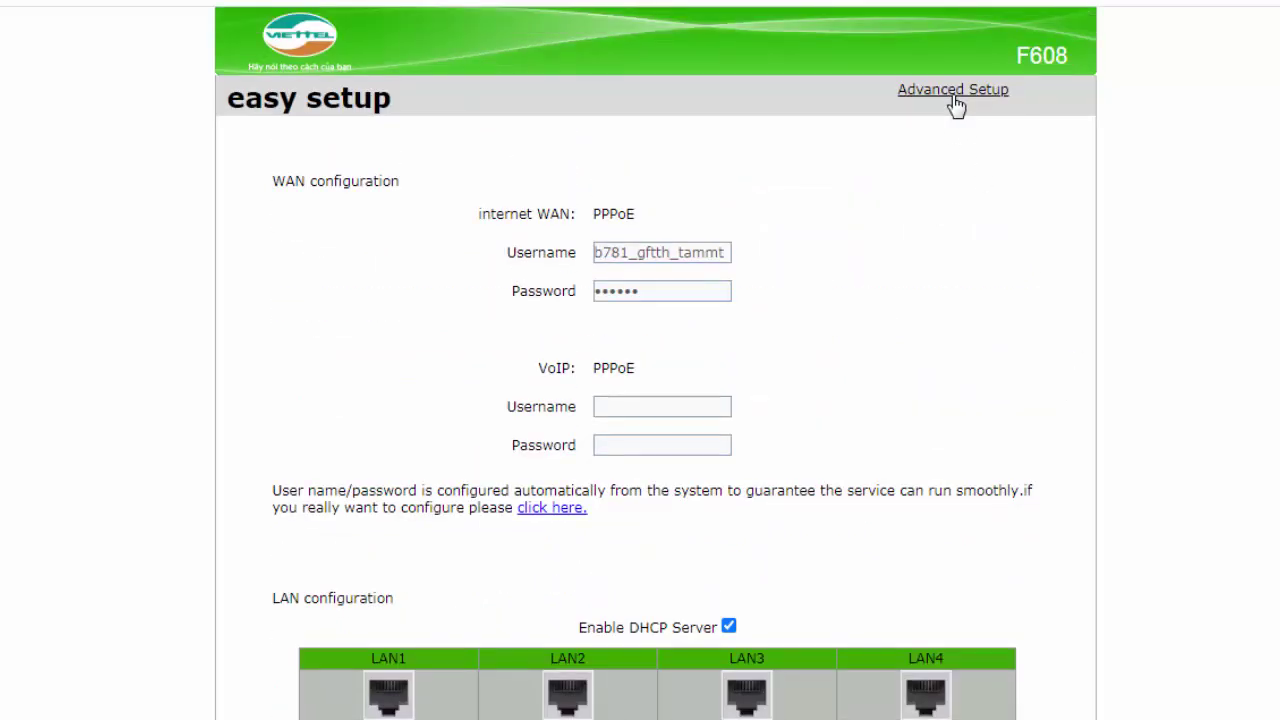
left_click(961, 90)
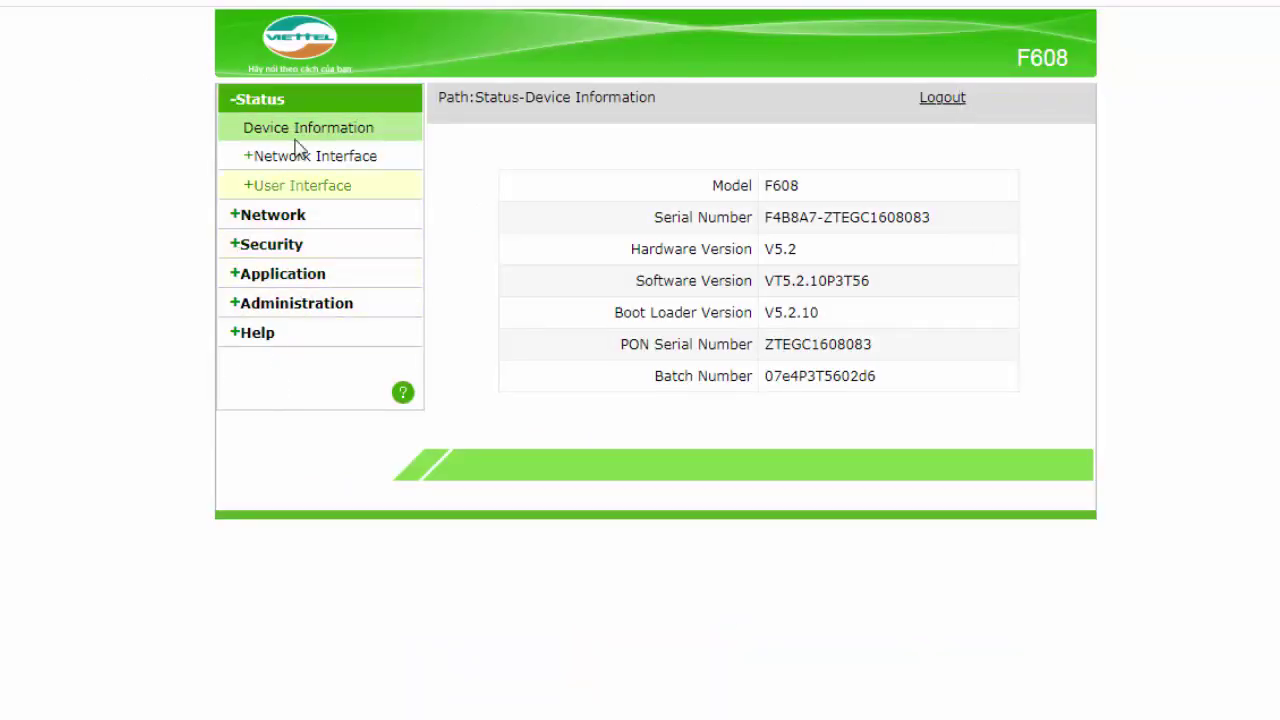
- Go to Network > WLAN to show the Basic wireless settings page
left_click(267, 218)
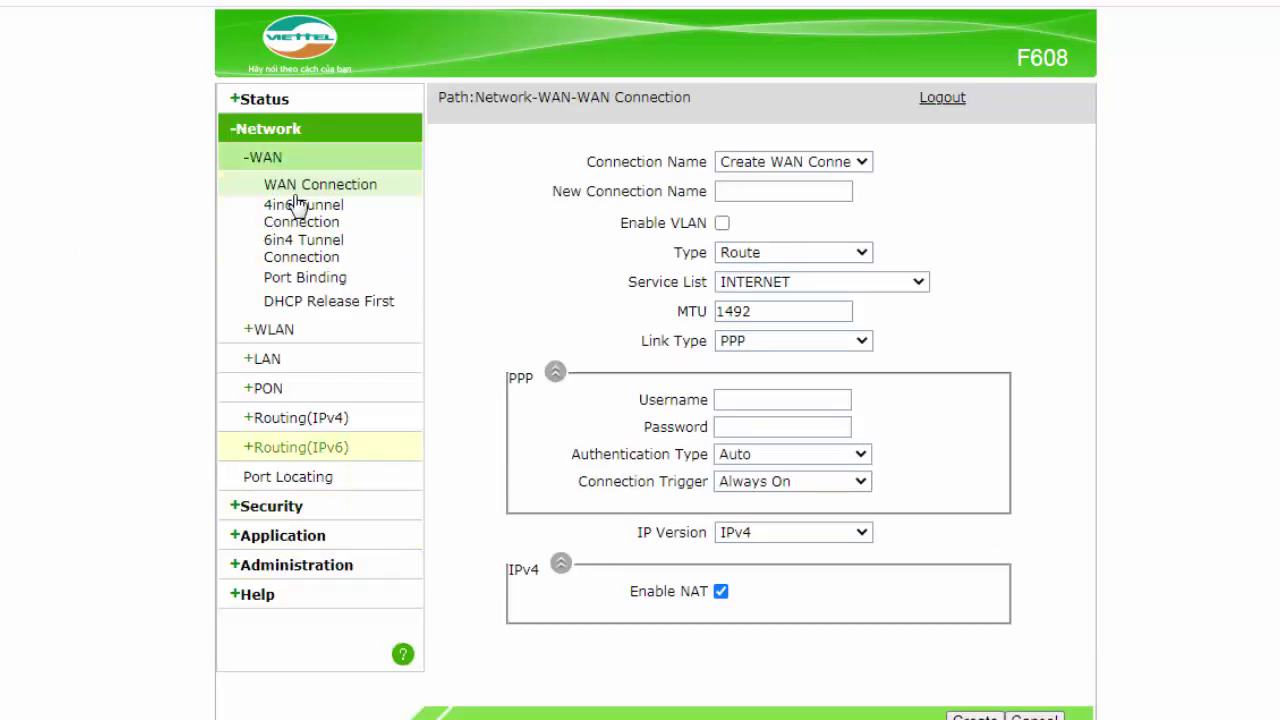
left_click(286, 340)
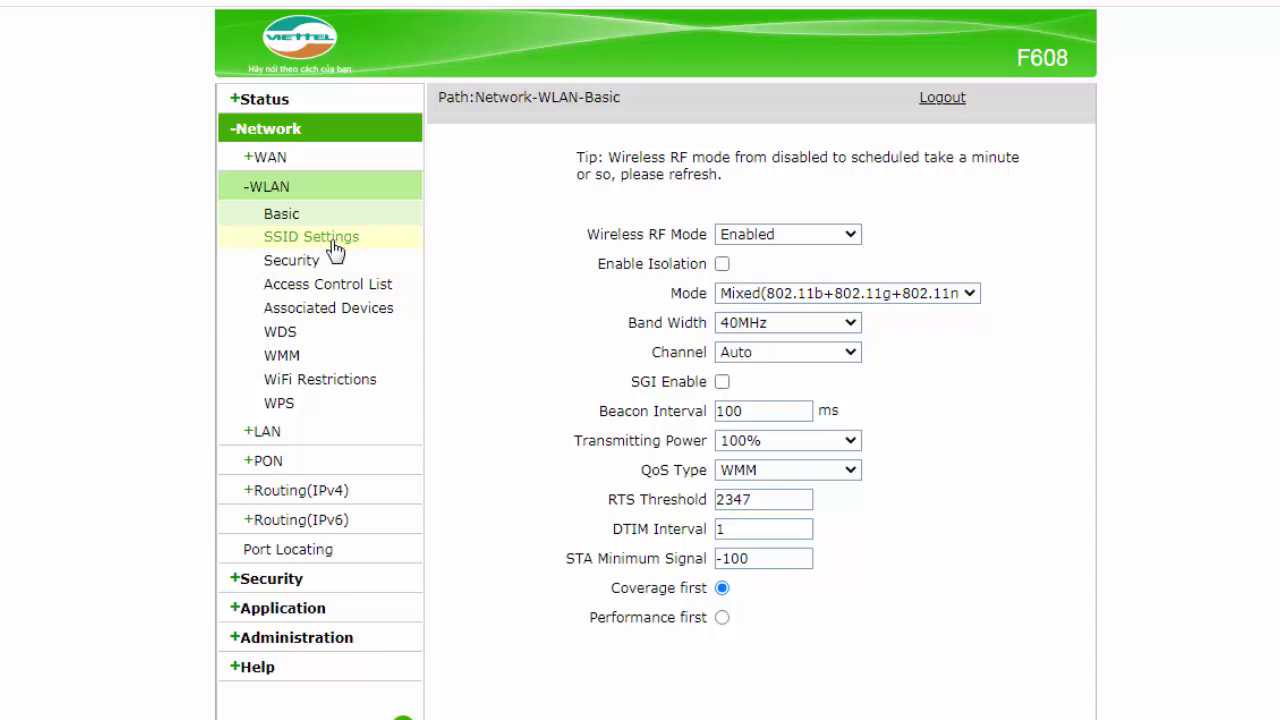
- On the SSID Settings page, replace SSID1's old network name with 'Tam Dien Tu'
left_click(333, 243)
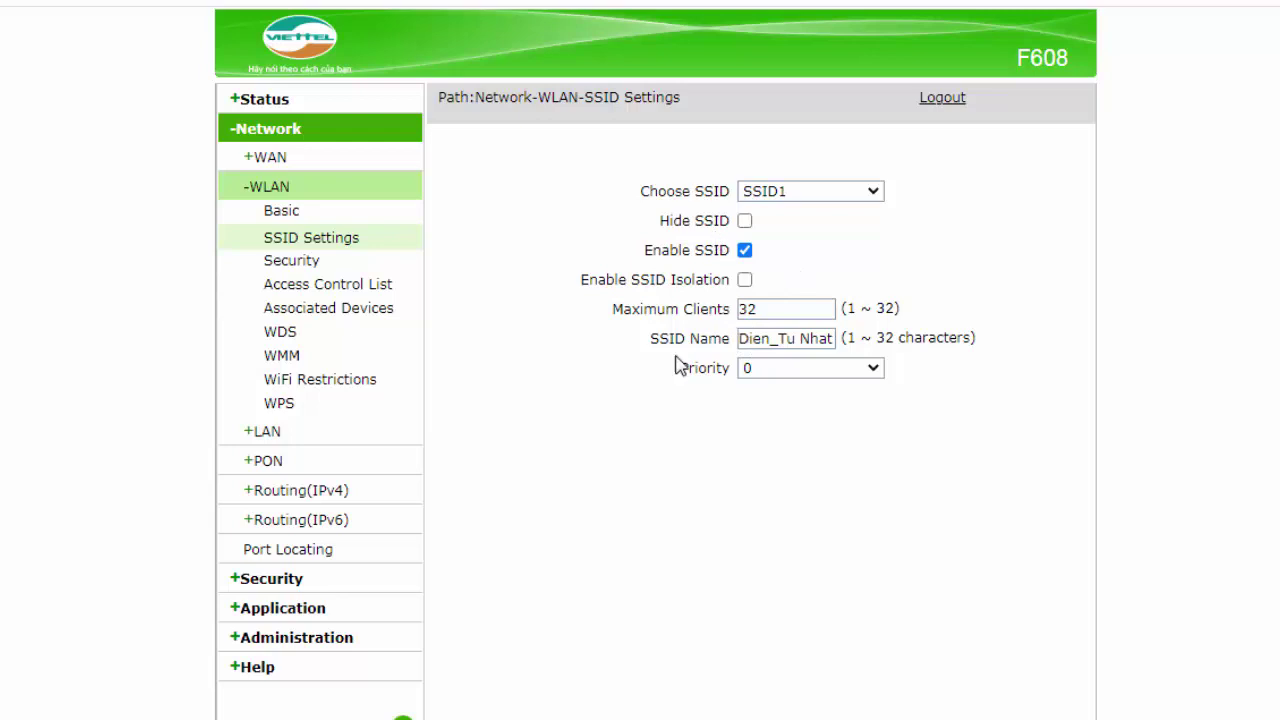
left_click_drag(651, 340, 737, 345)
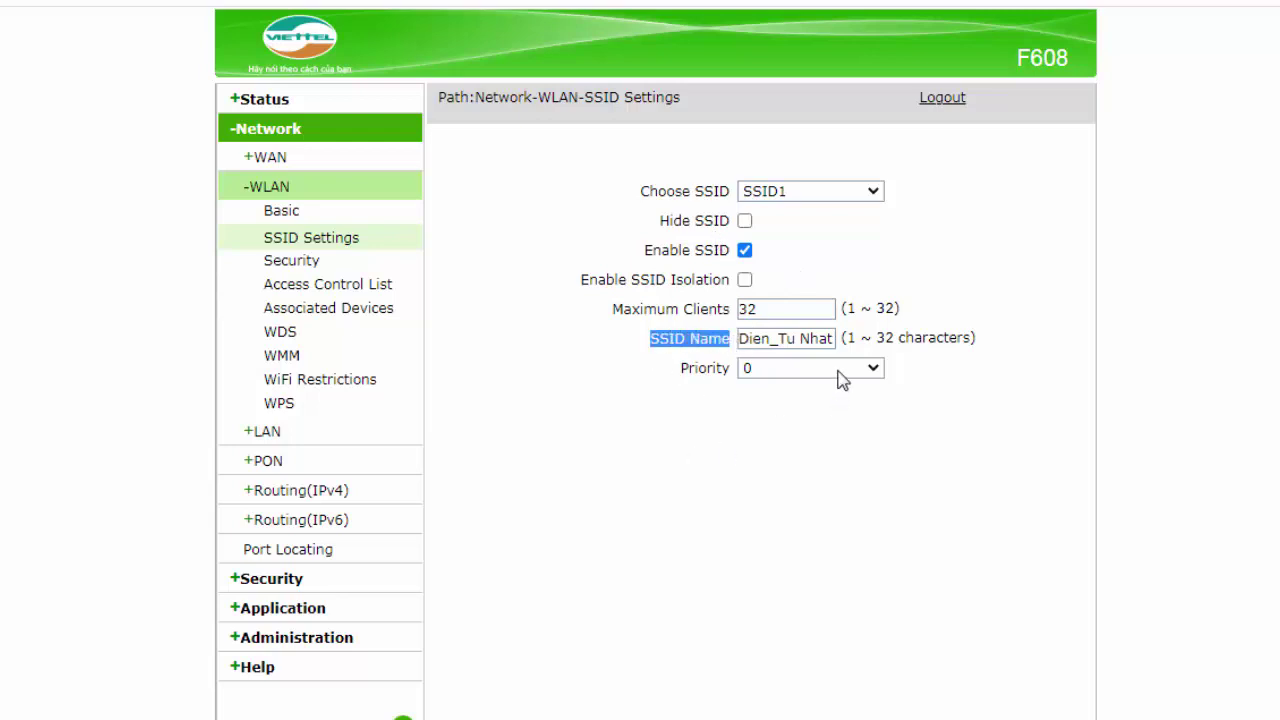
left_click(938, 249)
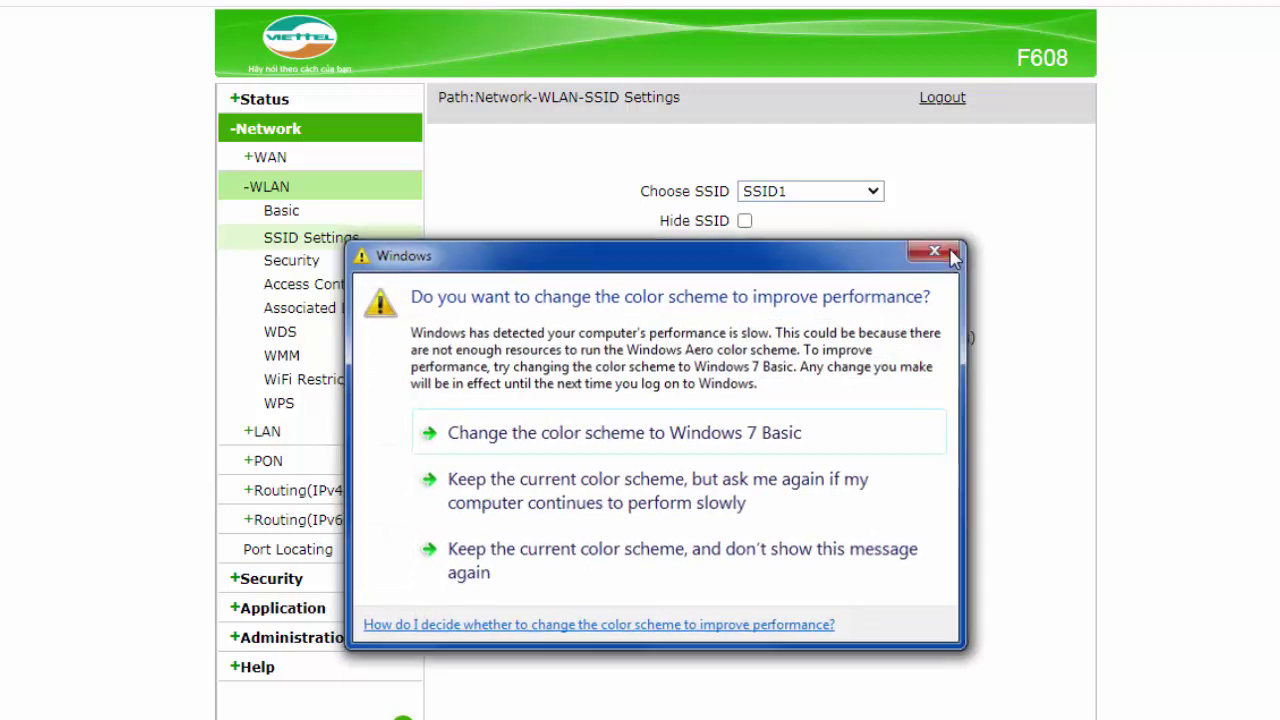
left_click(753, 339)
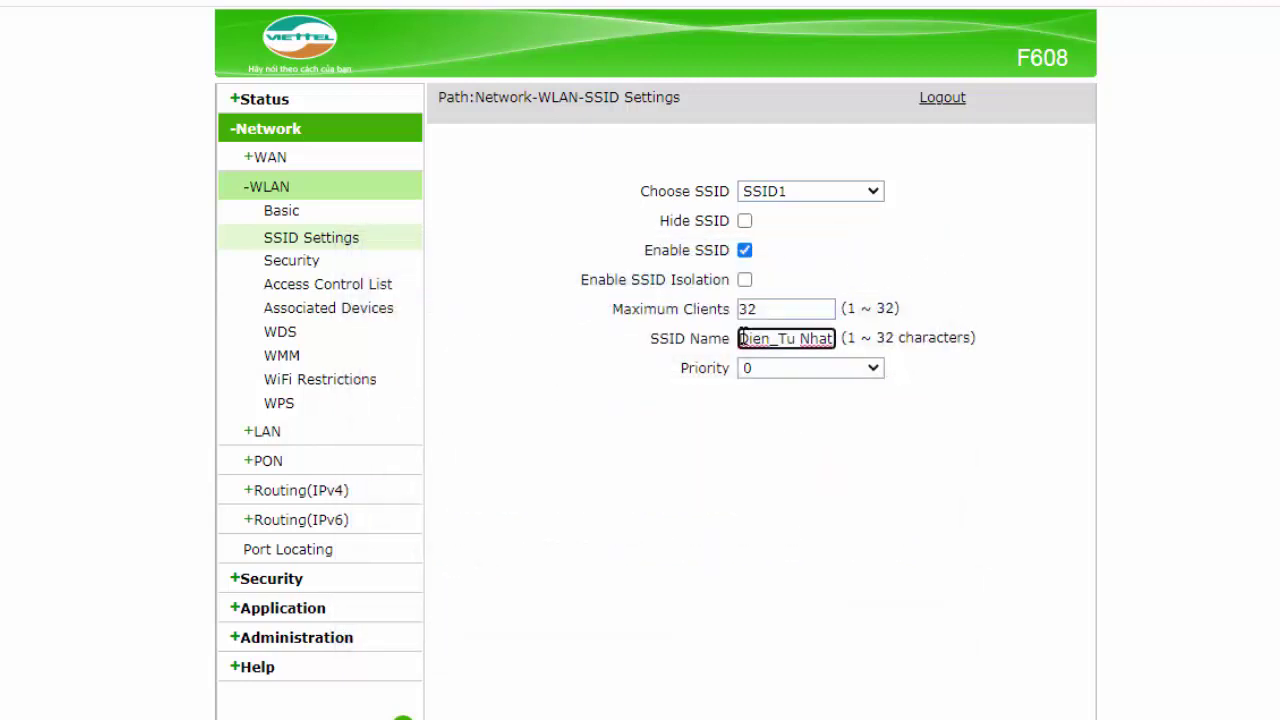
key("Right")
key("Right")
key("Right")
key("Right")
key("Right")
key("Right")
key("Right")
key("Right")
key("Right")
key("Right")
key("Right")
key("Right")
key("Right")
key("Right")
key("Right")
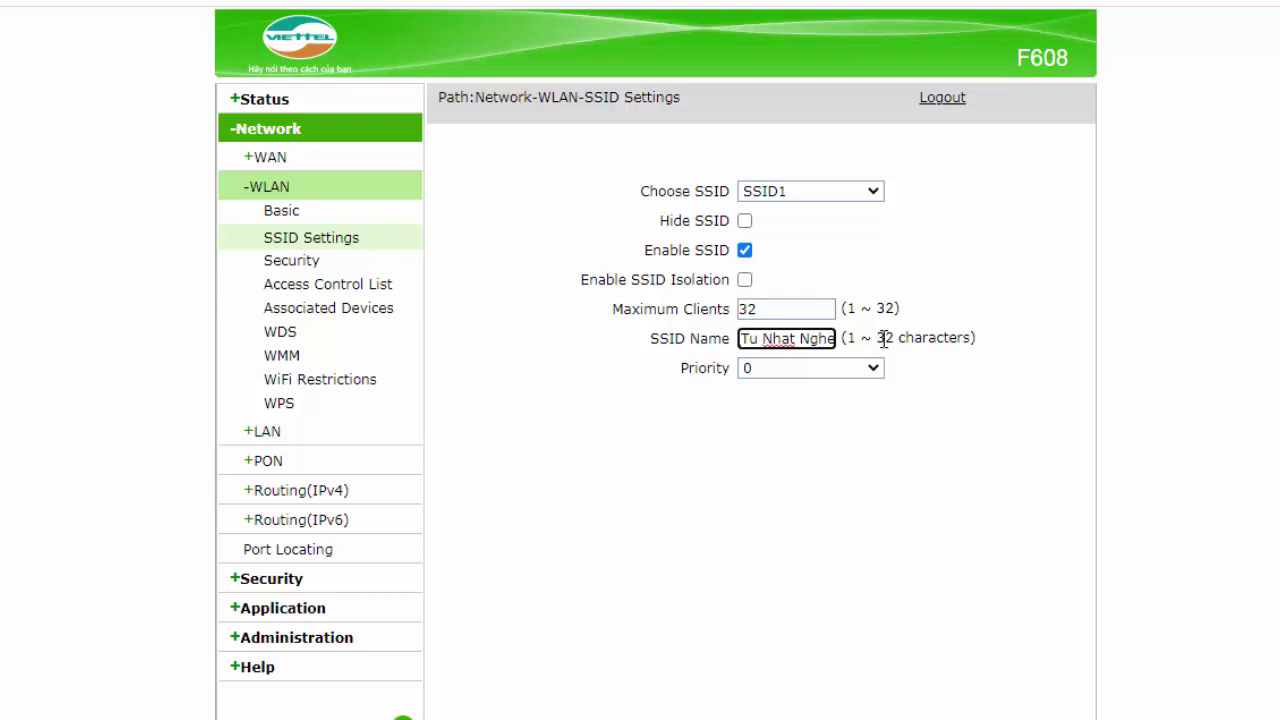
key("BackSpace")
key("BackSpace")
key("BackSpace")
key("BackSpace")
key("BackSpace")
key("BackSpace")
key("BackSpace")
key("BackSpace")
key("BackSpace")
key("BackSpace")
key("BackSpace")
key("BackSpace")
key("BackSpace")
key("BackSpace")
key("BackSpace")
key("BackSpace")
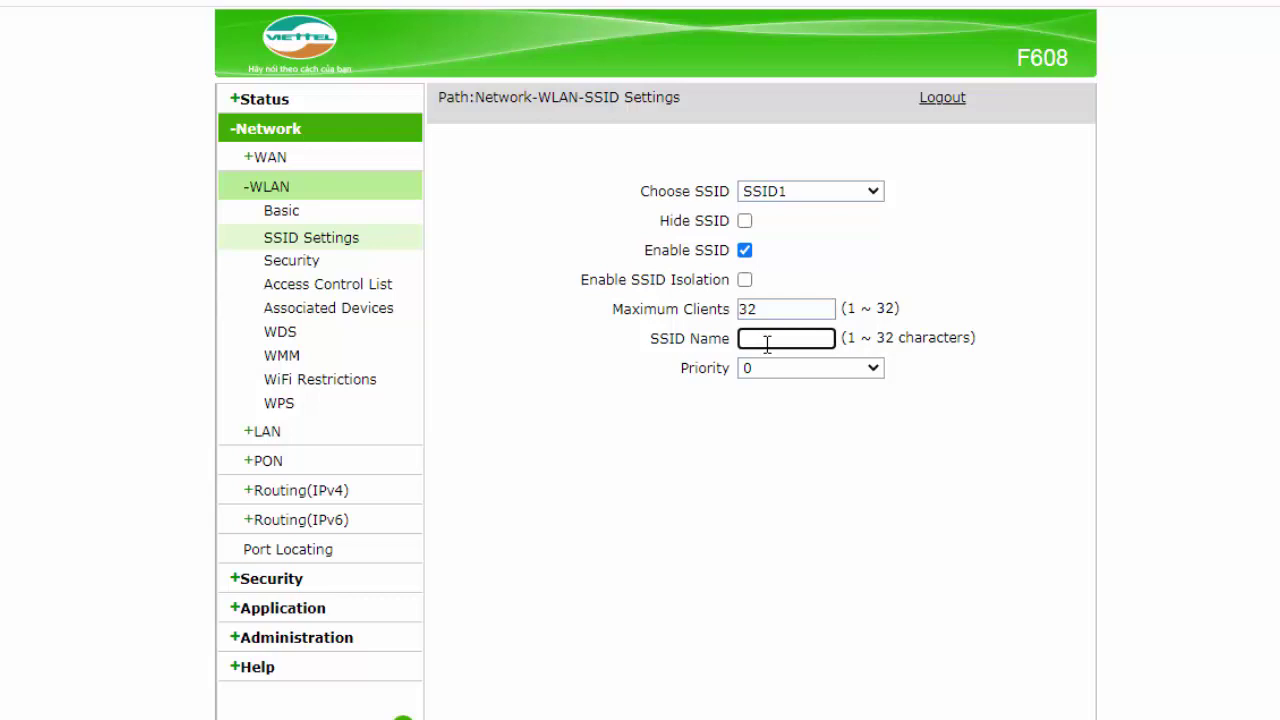
type("Tam Dien Tu")
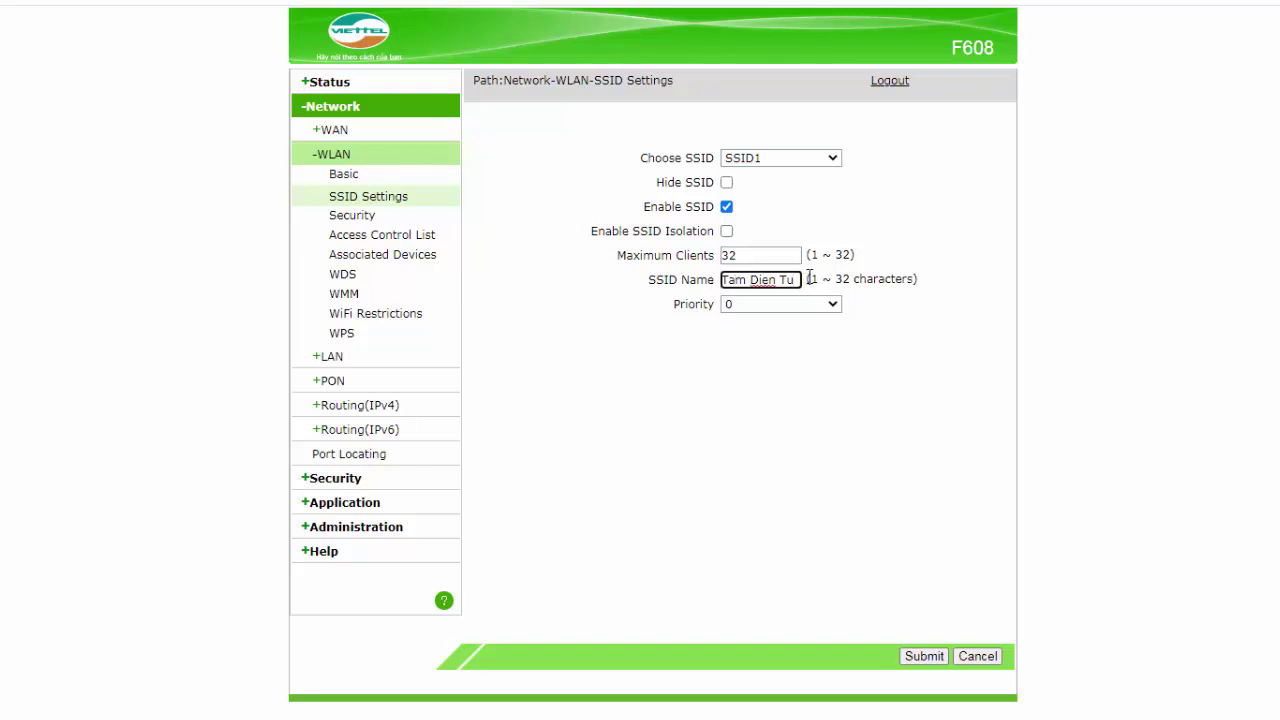
- Submit the 'Tam Dien Tu' SSID change and log out of the router admin
left_click(935, 658)
left_click(891, 84)
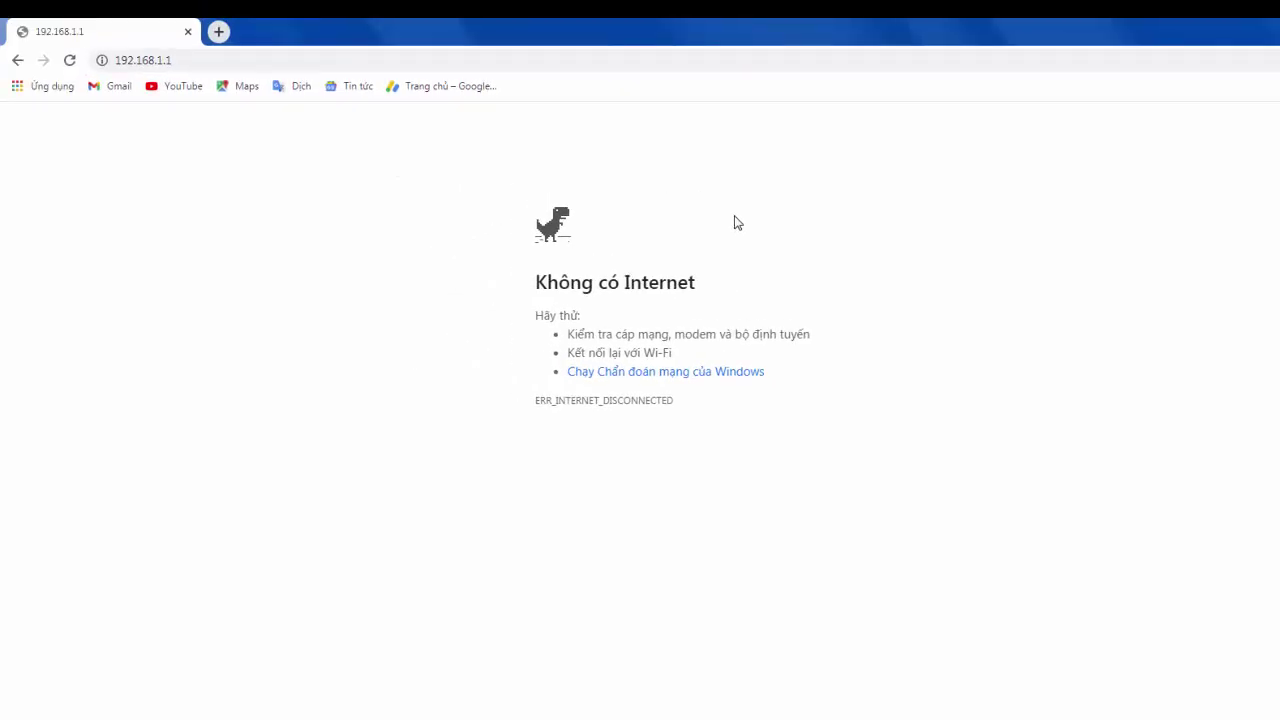
left_click(70, 62)
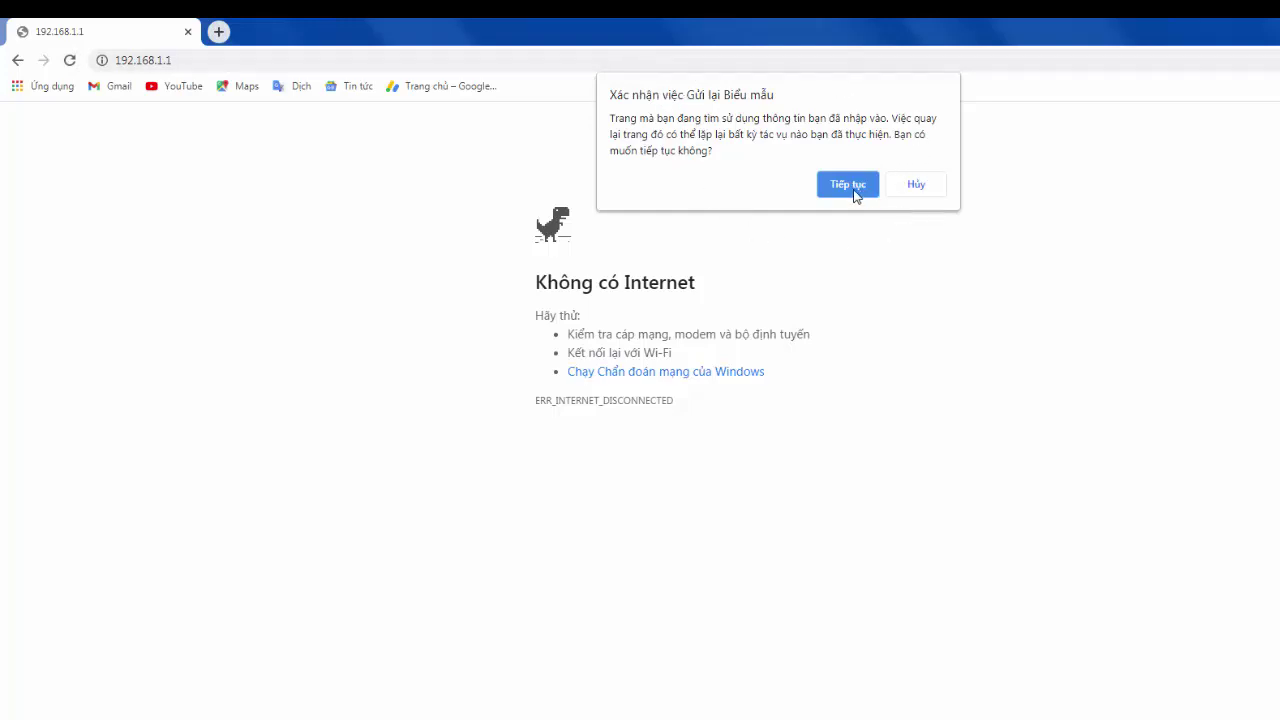
left_click(845, 186)
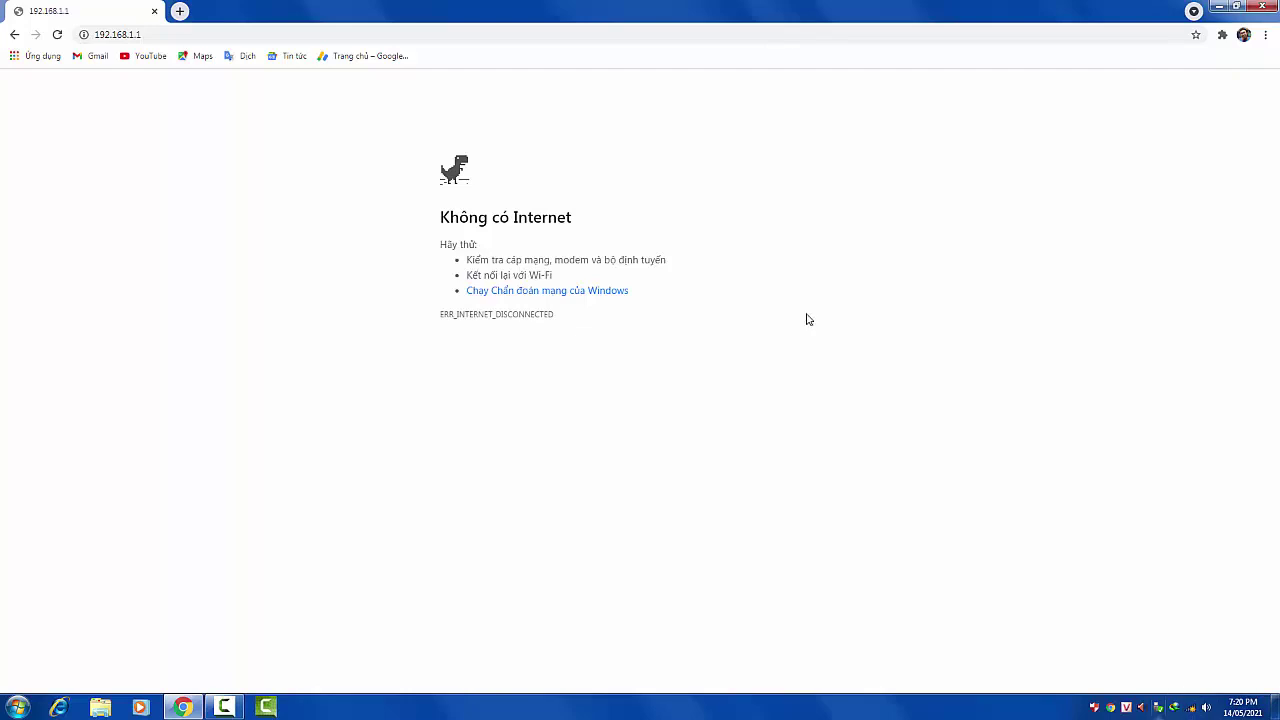
left_click(57, 35)
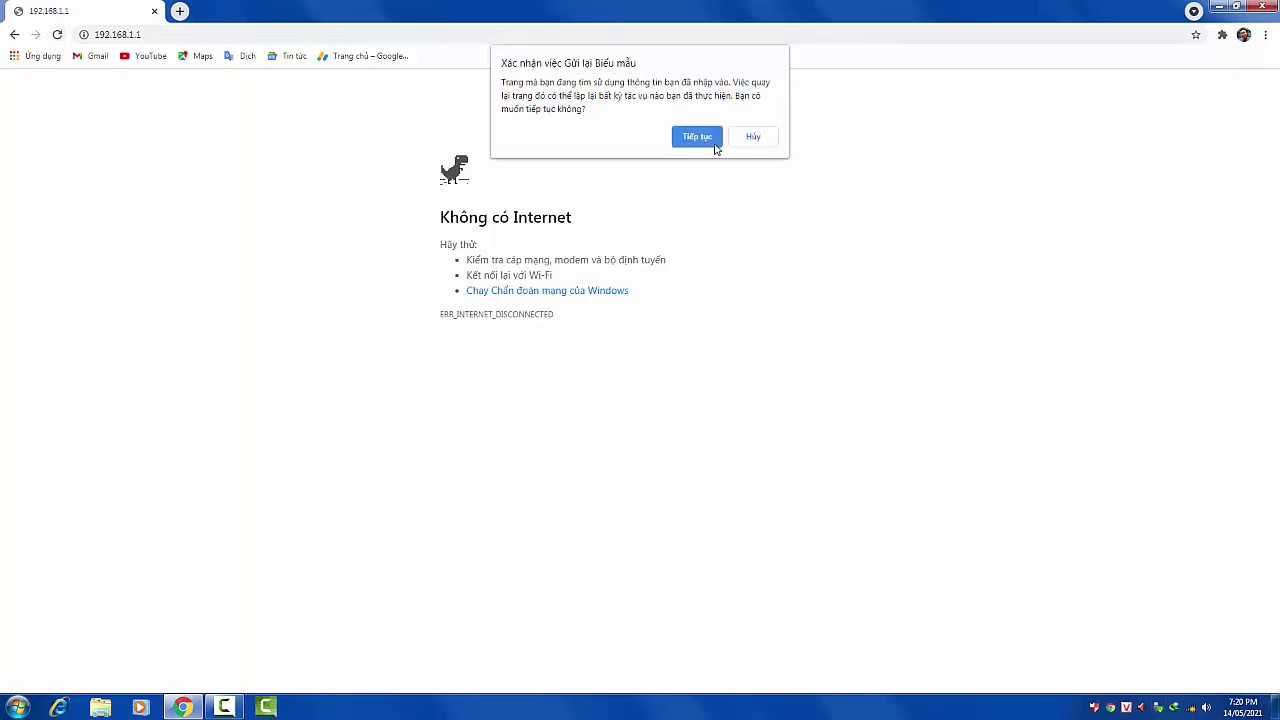
left_click(698, 138)
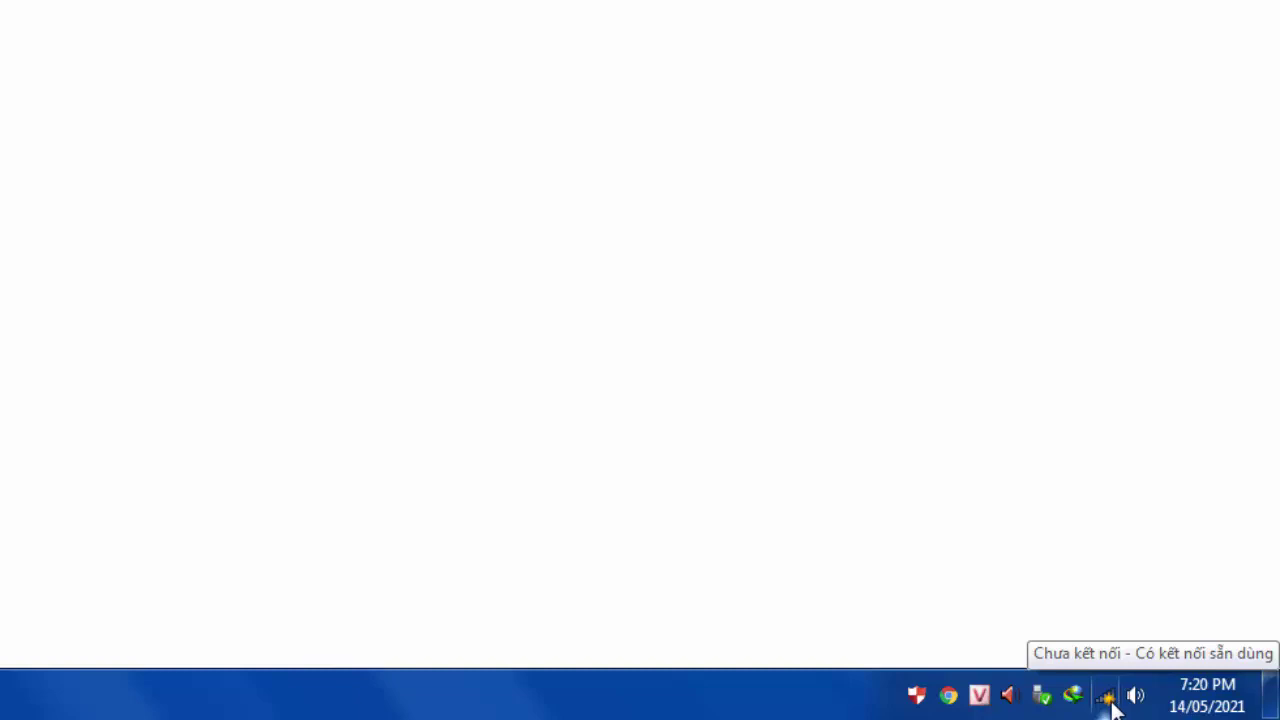
- Choose 'Tam Dien Tu' from the wireless network list and connect, prompting for the security key
left_click(1110, 699)
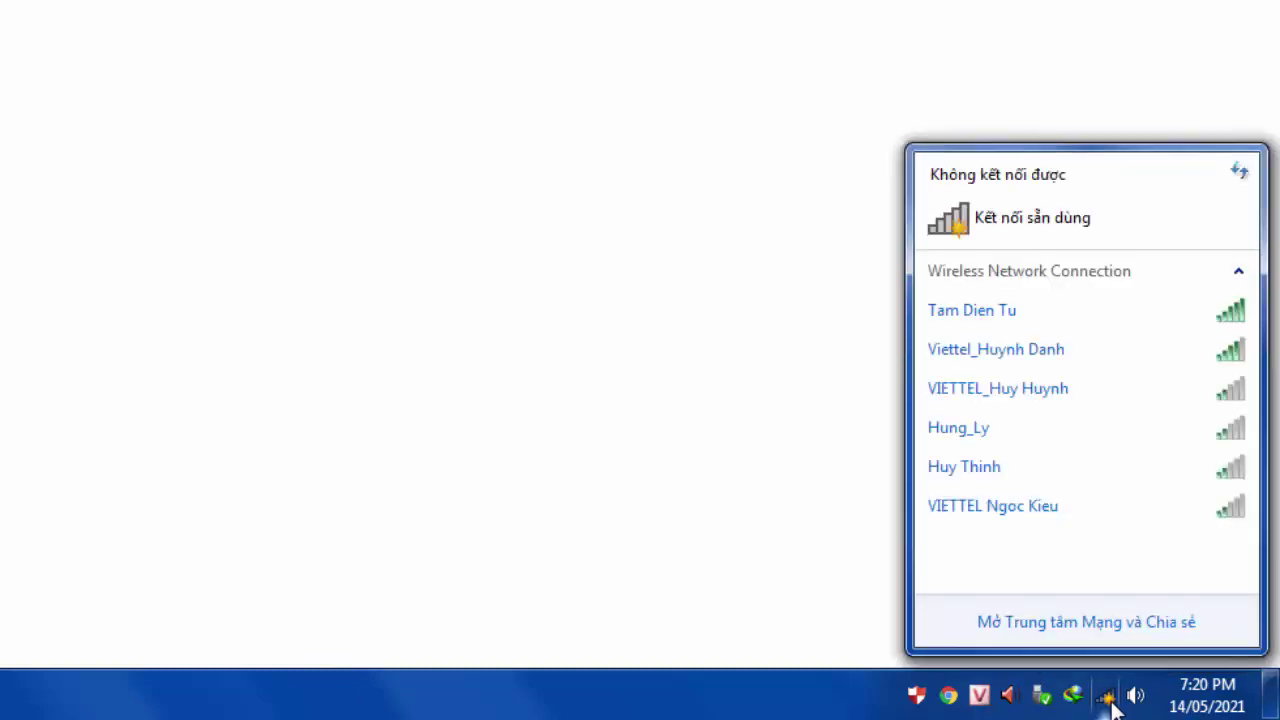
mouse_move(1020, 326)
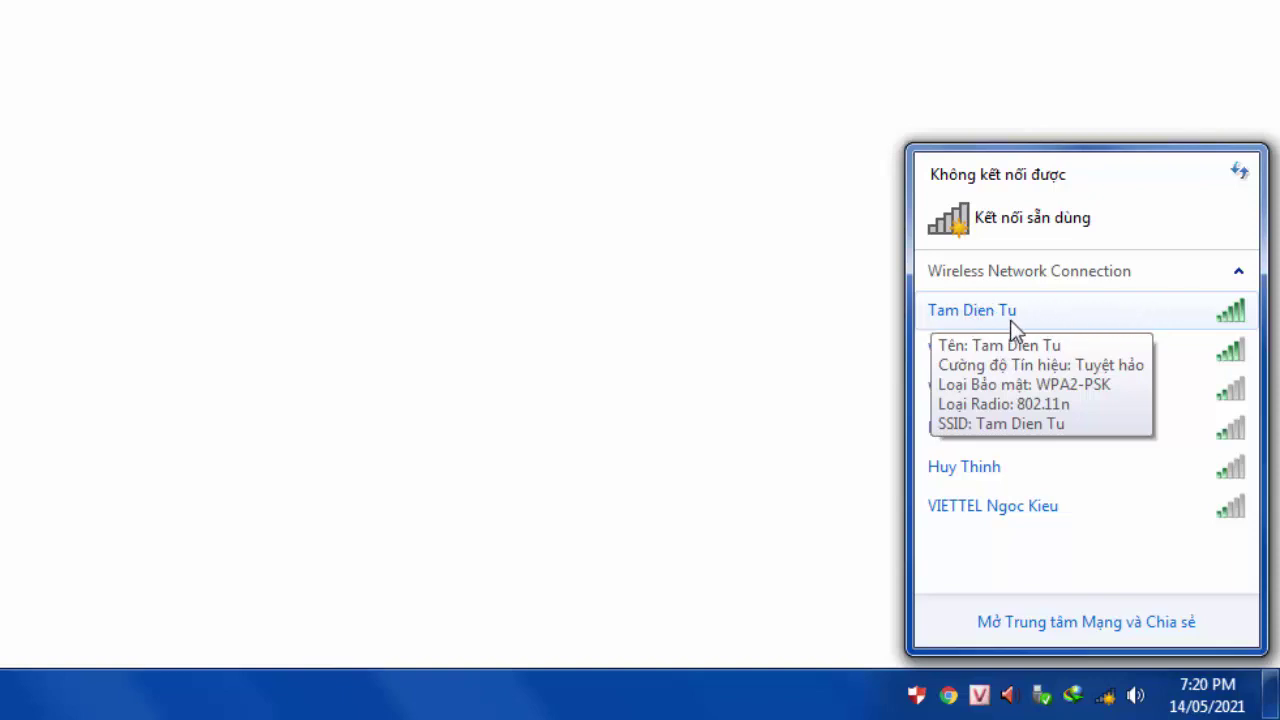
left_click(1035, 313)
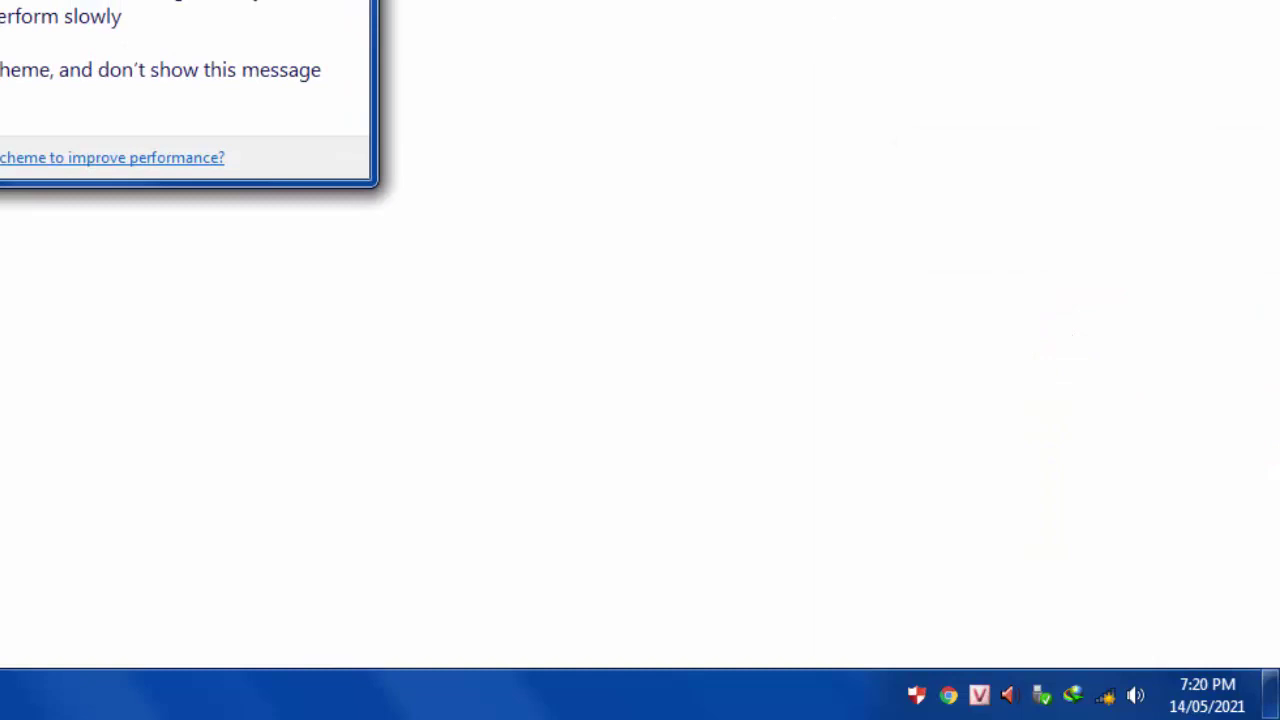
left_click(1108, 698)
left_click(1035, 316)
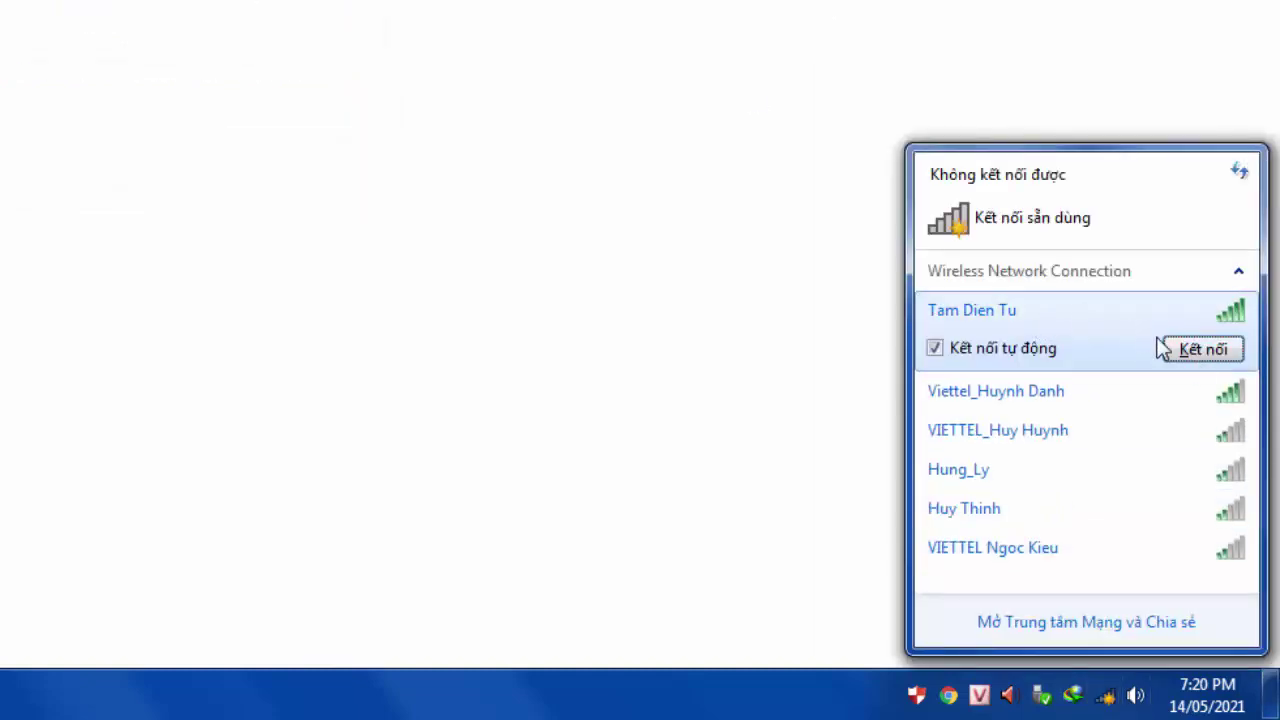
left_click(1200, 352)
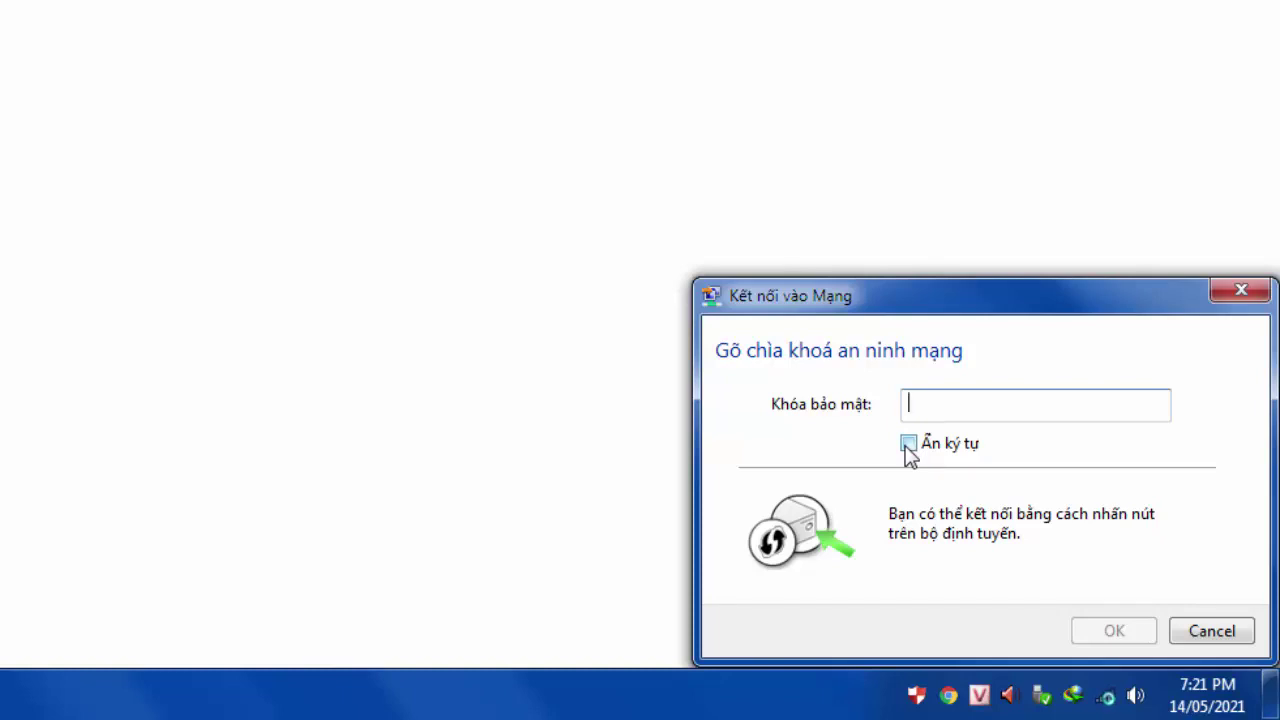
- Tick 'Ẩn ký tự', enter the Wi-Fi security key, and confirm with OK
left_click(907, 446)
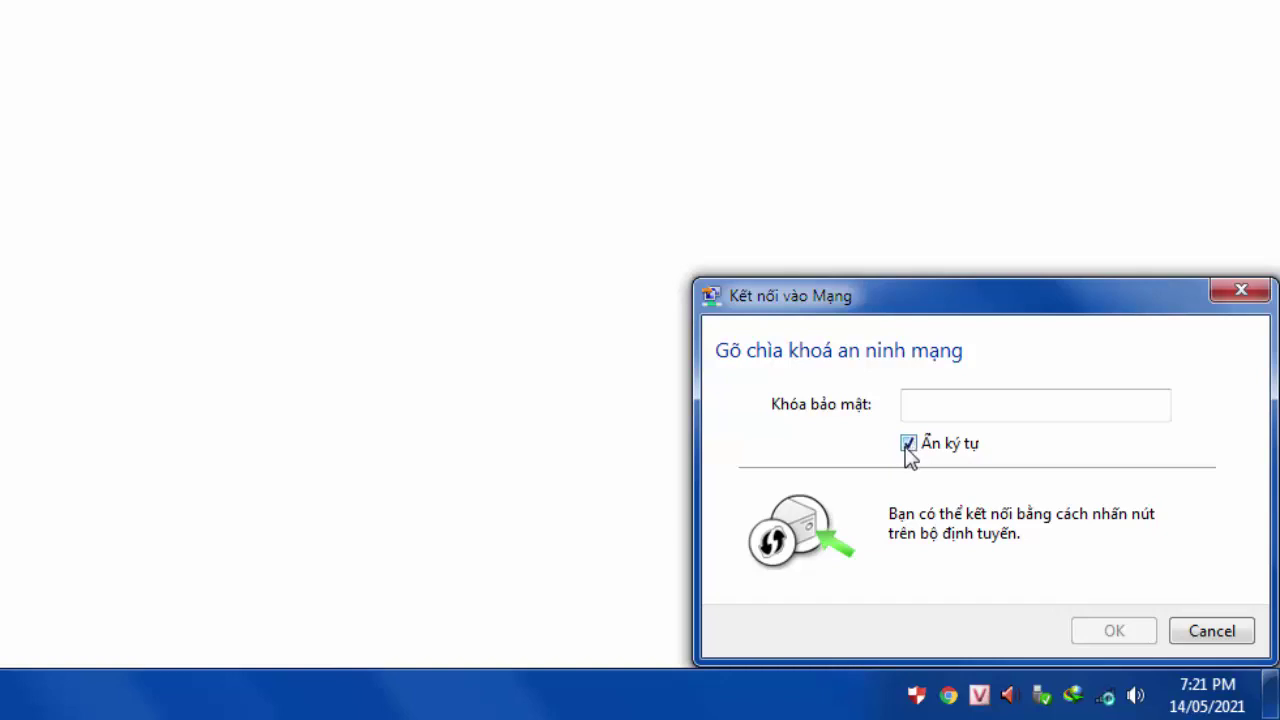
left_click(915, 402)
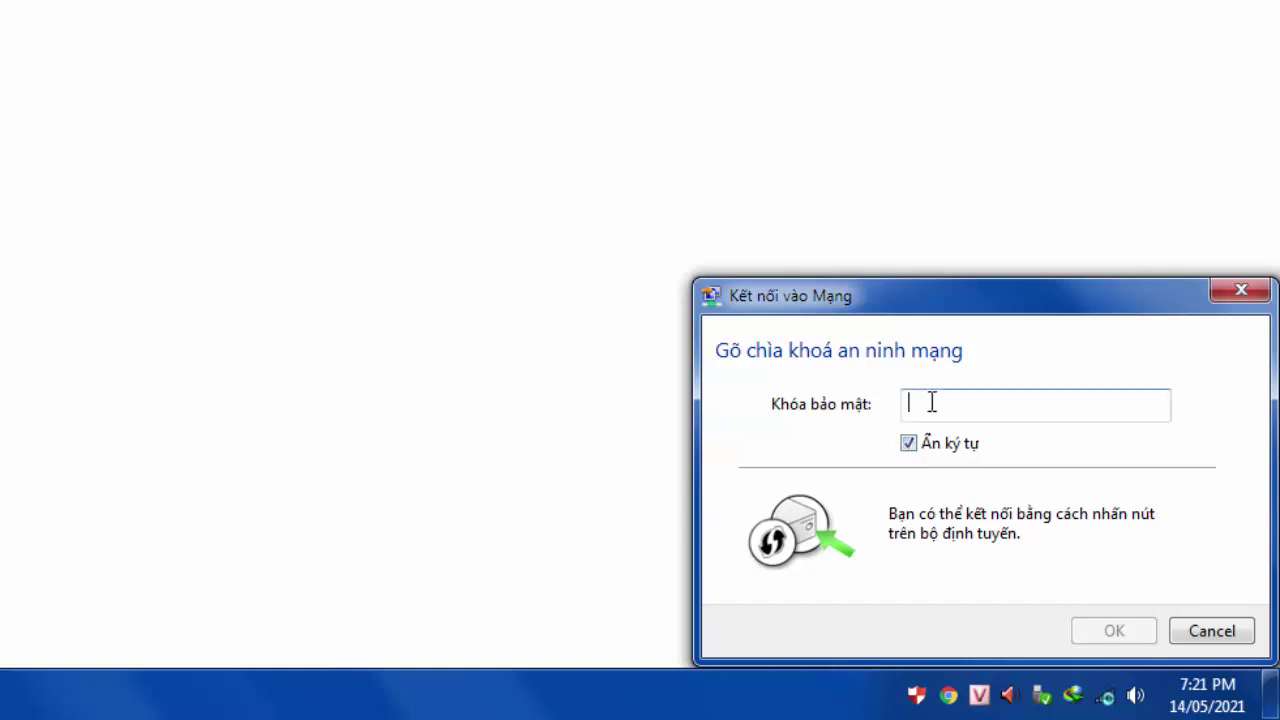
type("********")
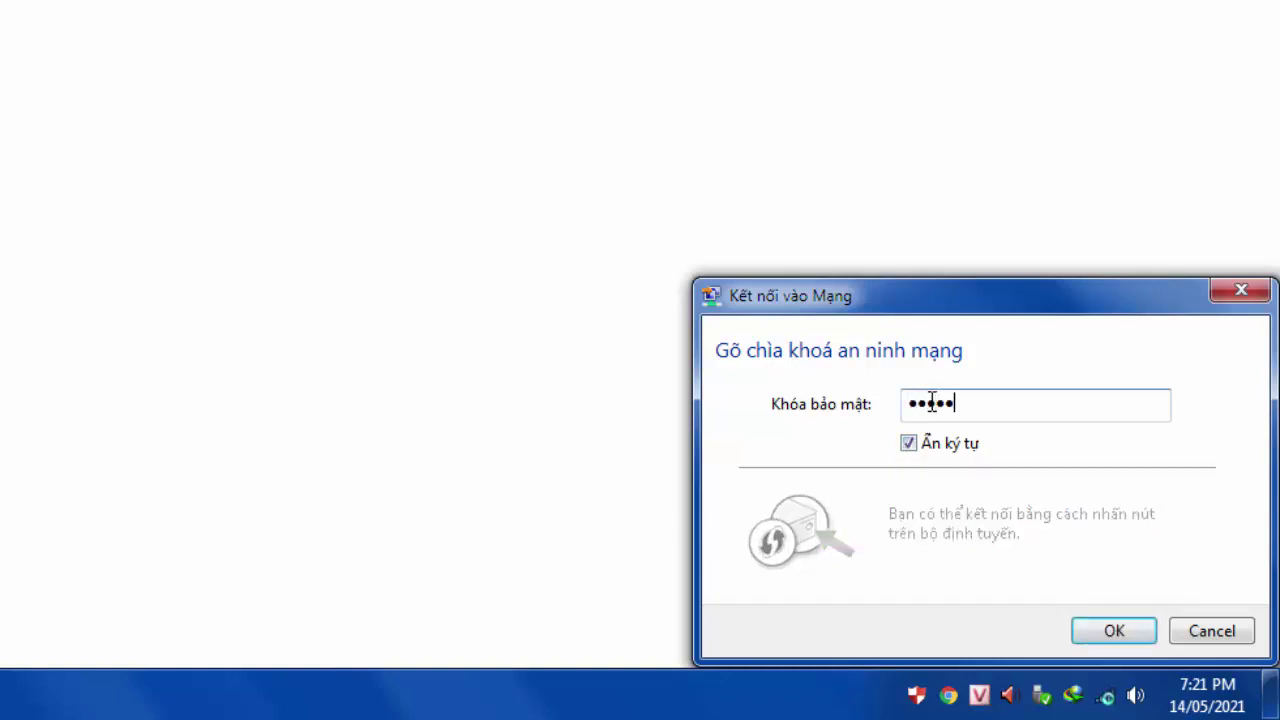
type("********")
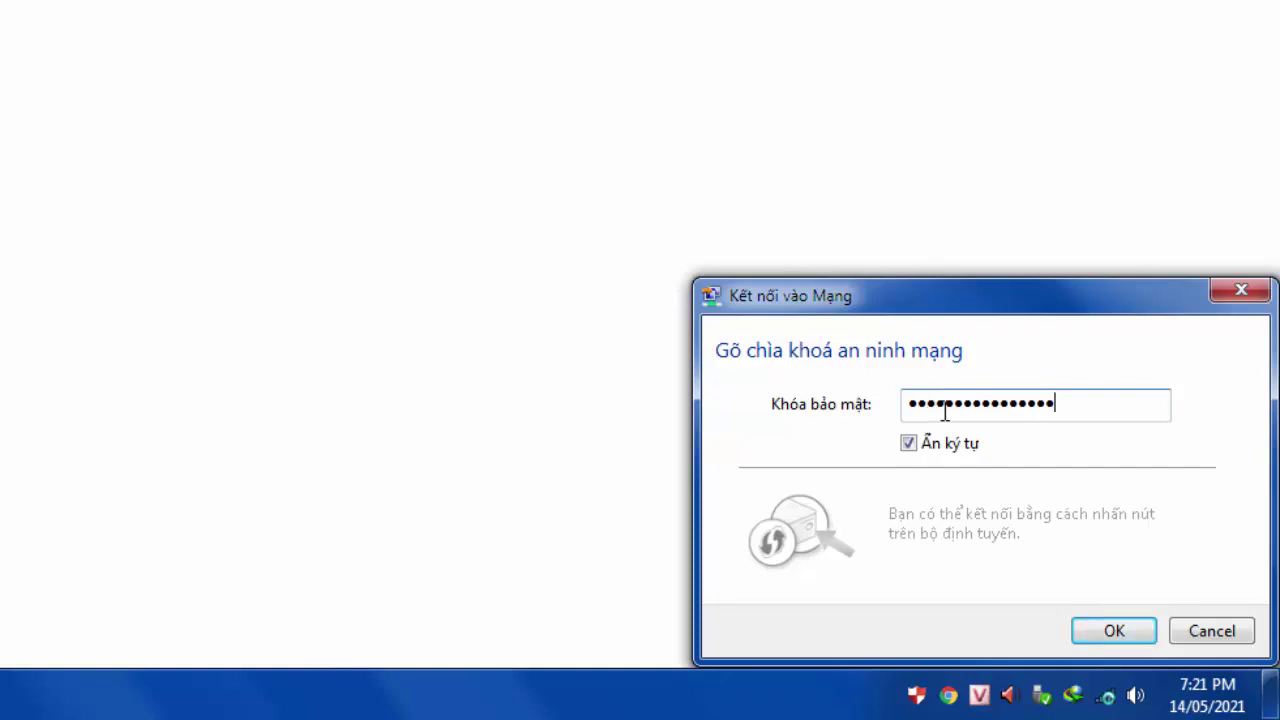
left_click(1112, 632)
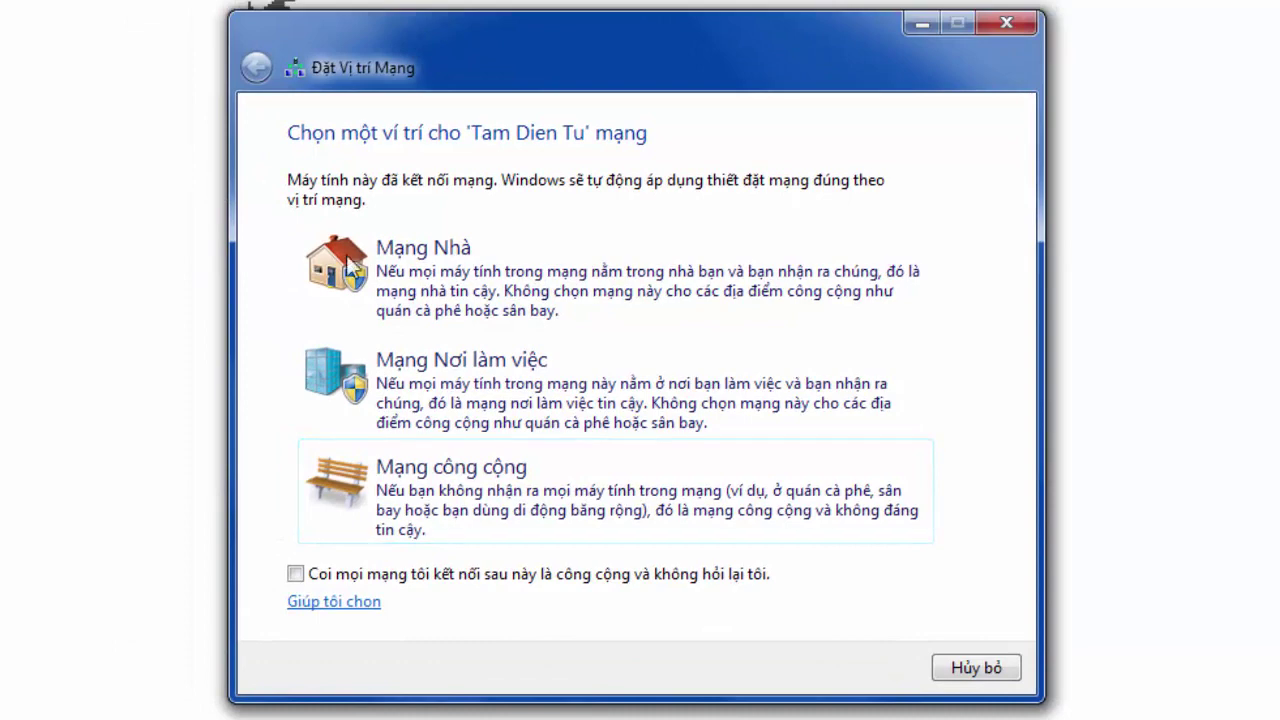
- Set Tam Dien Tu as a Home network location and close the network location window
left_click(395, 282)
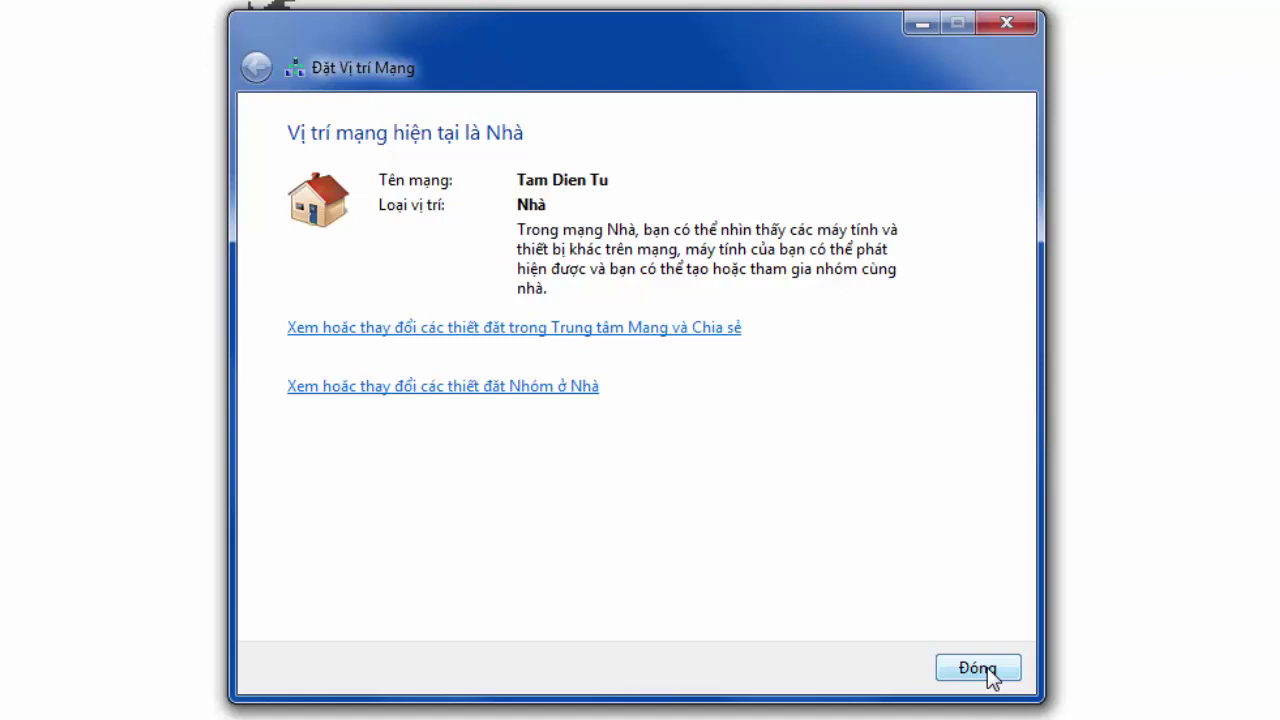
left_click(977, 668)
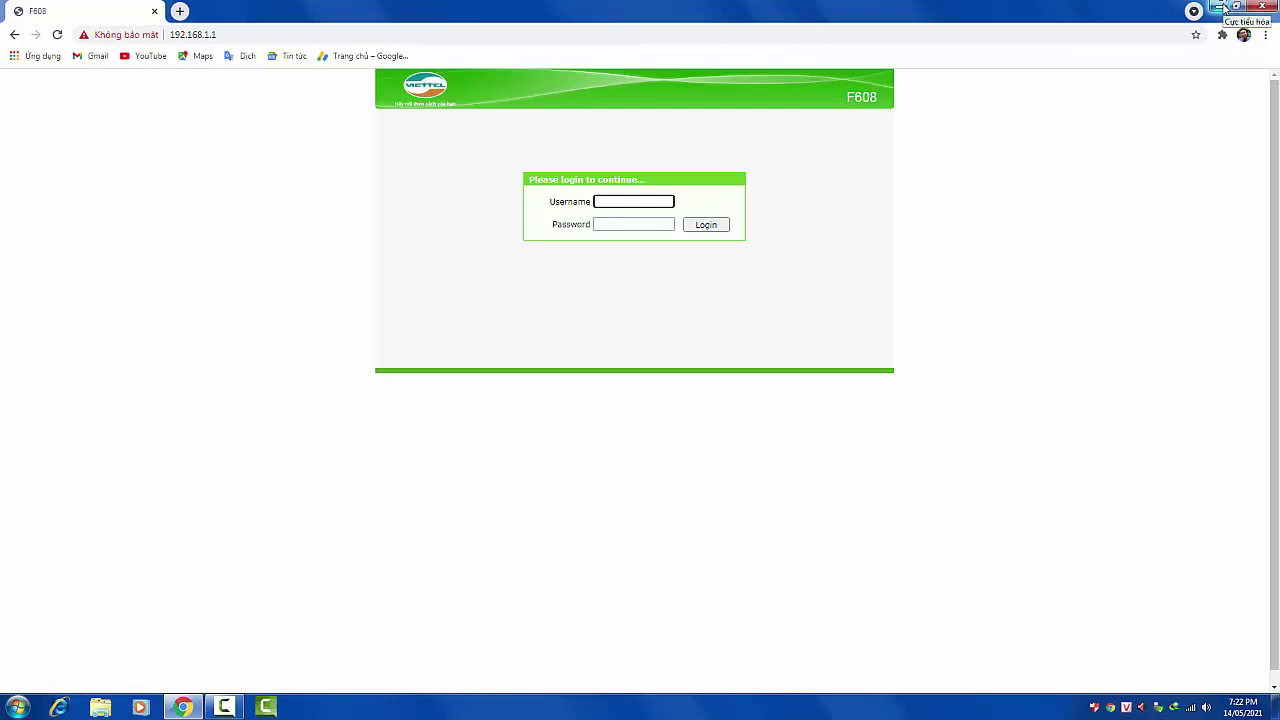
- Minimize Chrome with the router login page to reveal the Windows 7 desktop
left_click(1216, 10)
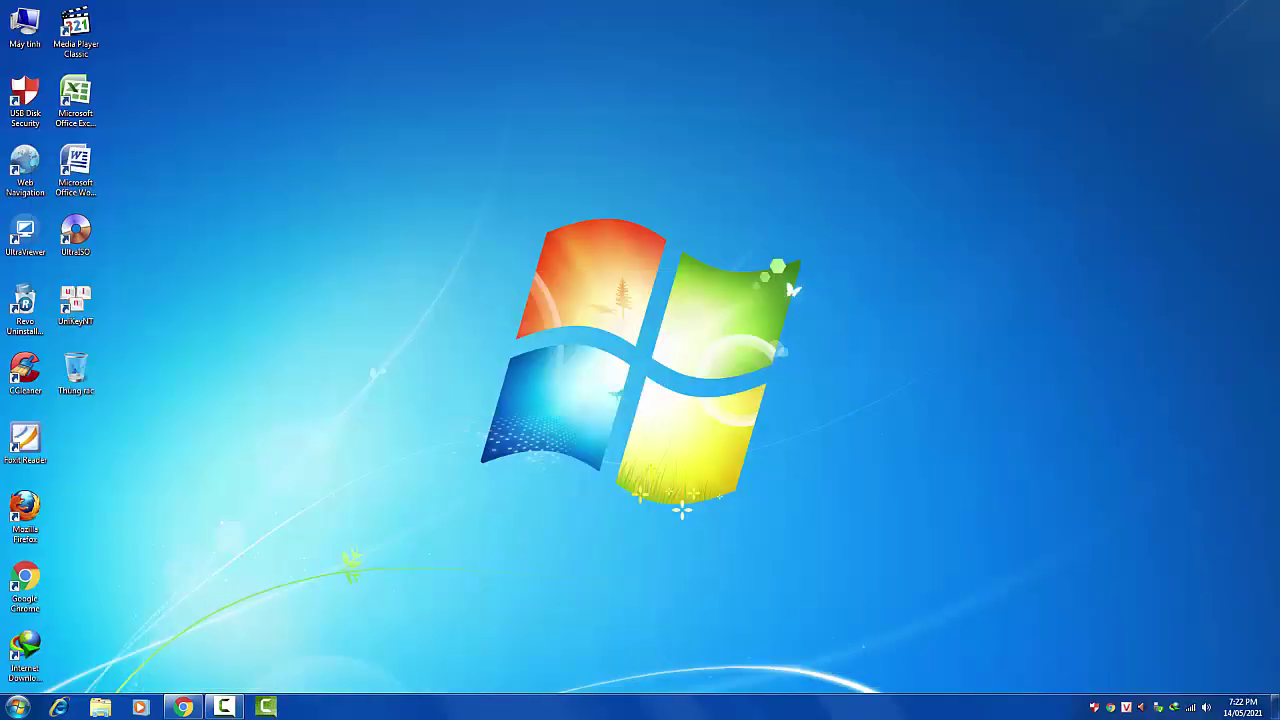